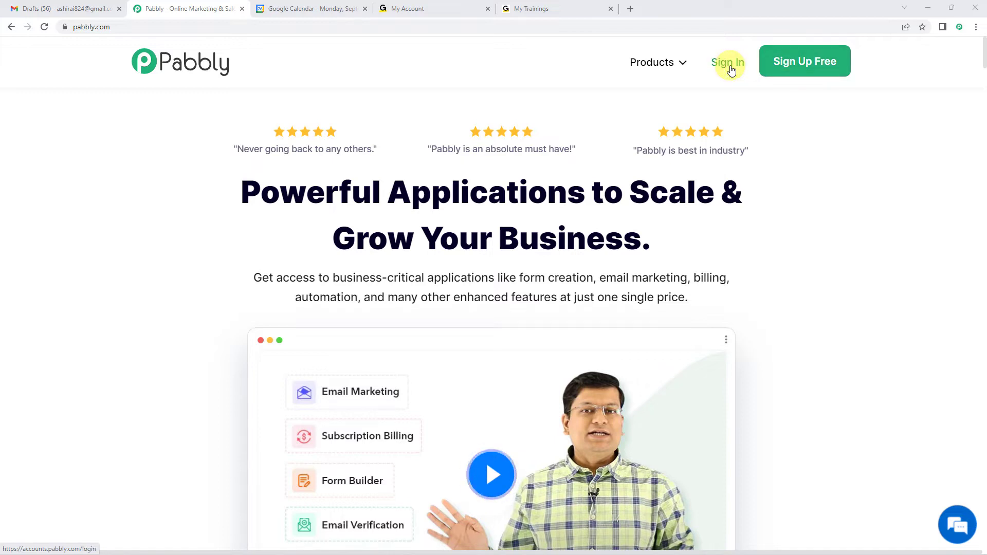
- Sign in to Pabbly, open Pabbly Connect and create a workflow named "Google Calendar To GoTo Training"
left_click(729, 64)
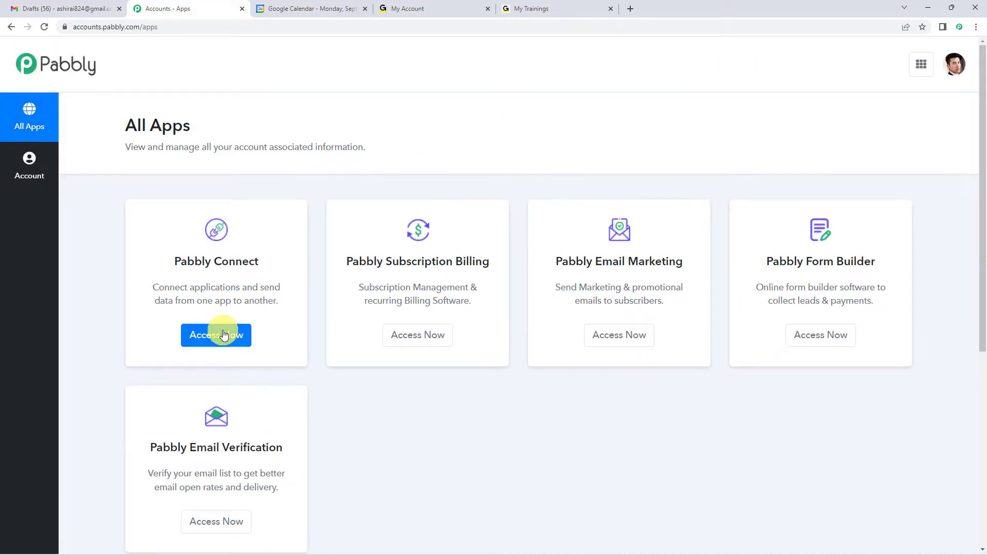
left_click(224, 335)
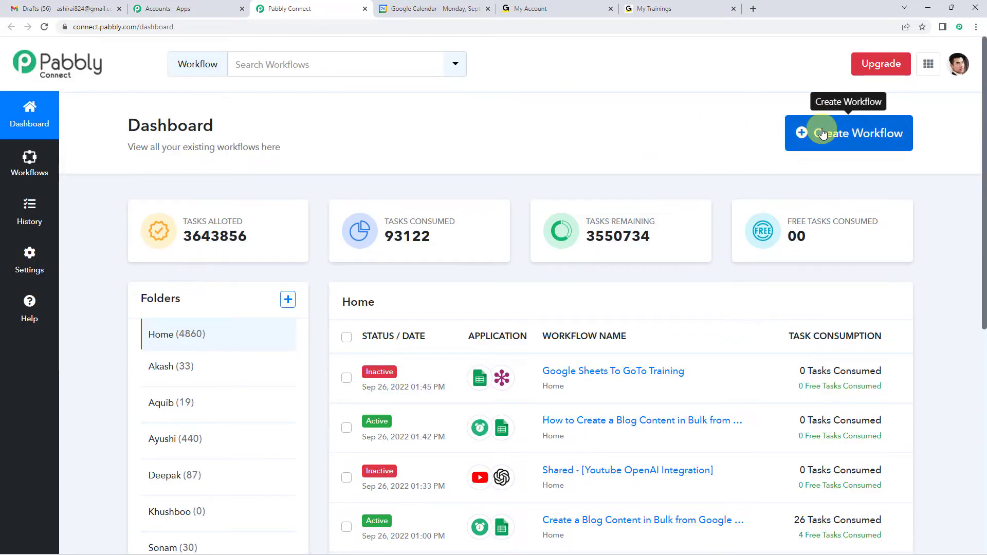
left_click(823, 133)
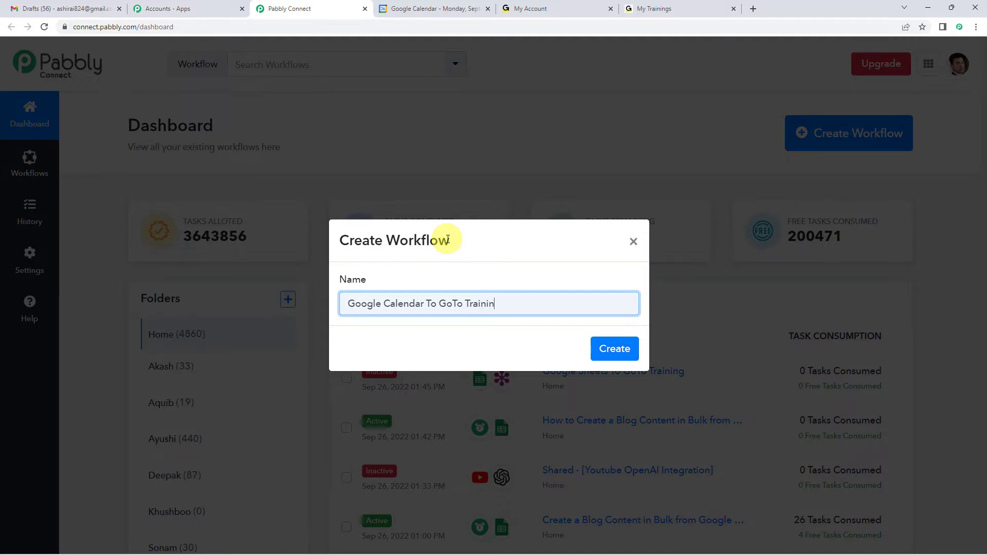
left_click(603, 349)
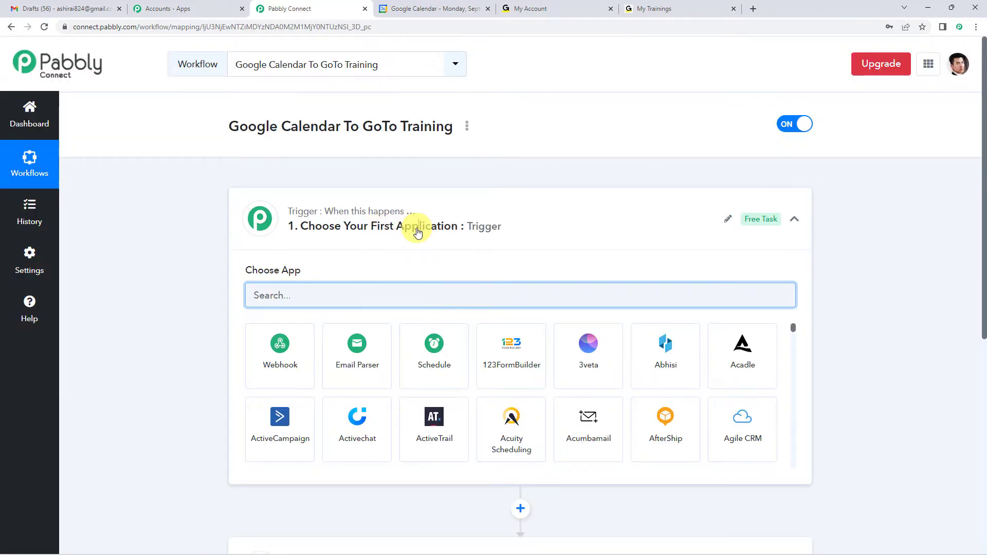
- Set the workflow's trigger application to Google Calendar with New Event as the trigger event
left_click(421, 228)
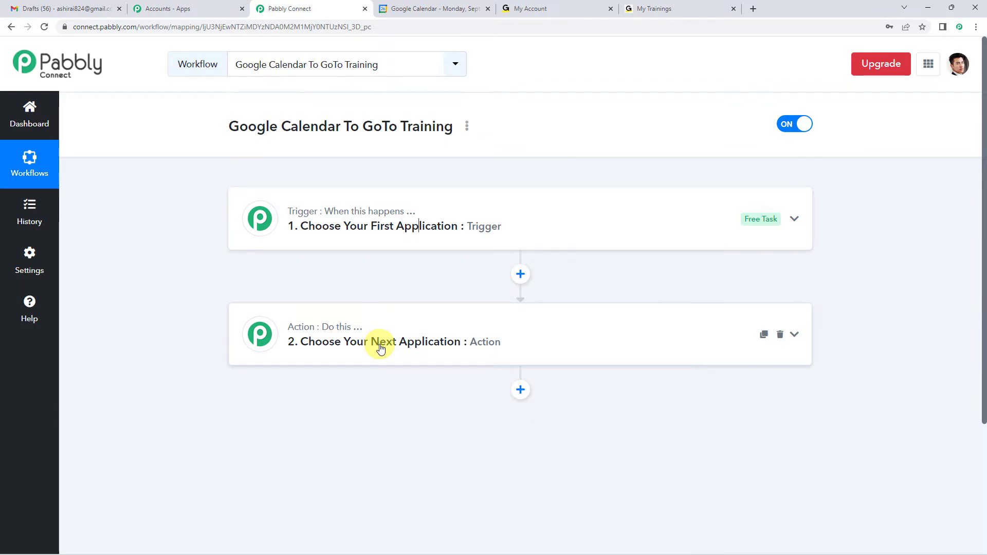
left_click(383, 243)
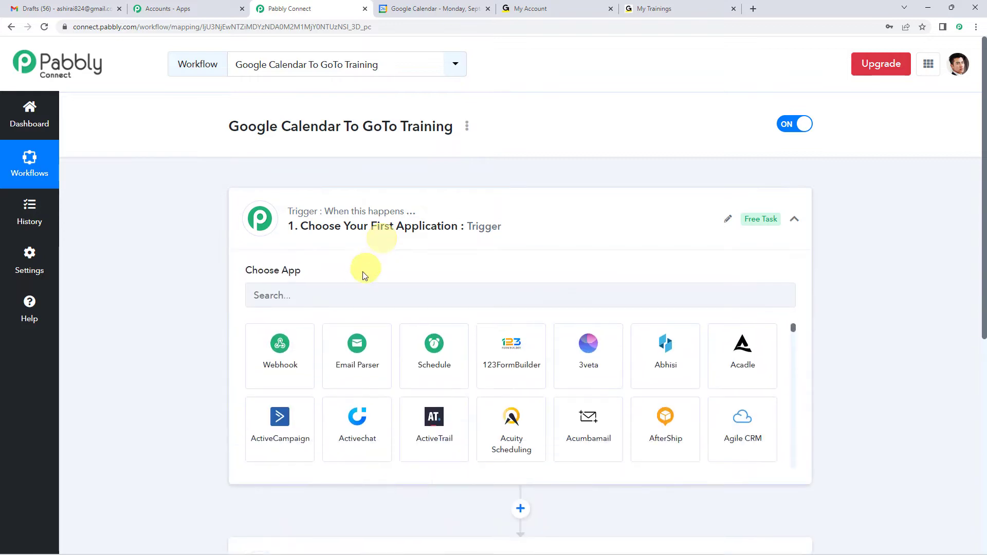
left_click(347, 295)
type("googl")
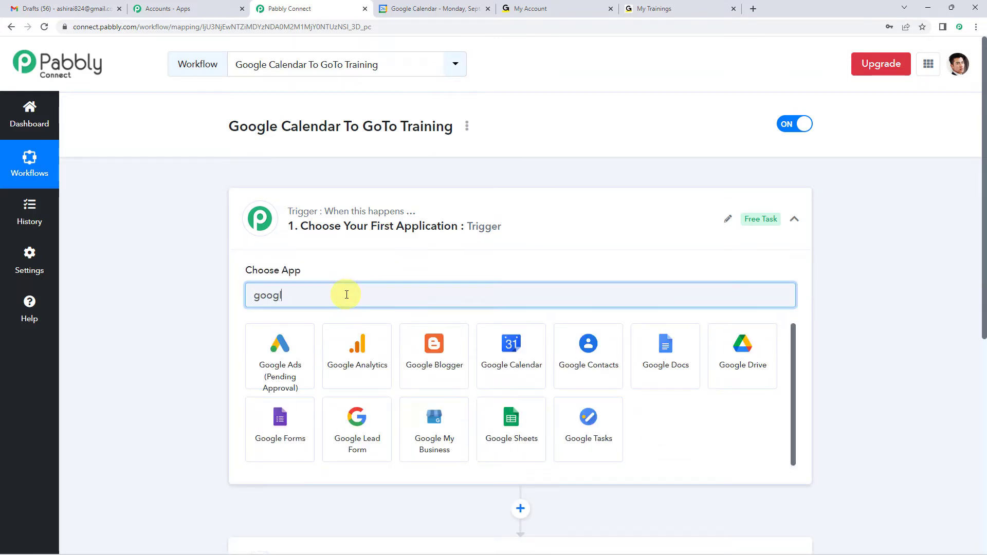
type("e c")
left_click(295, 336)
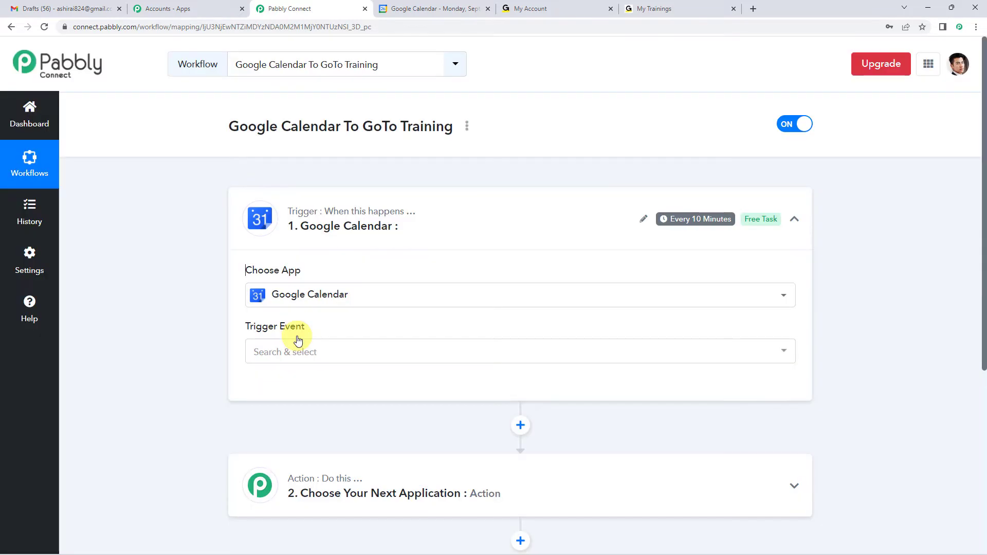
left_click(313, 352)
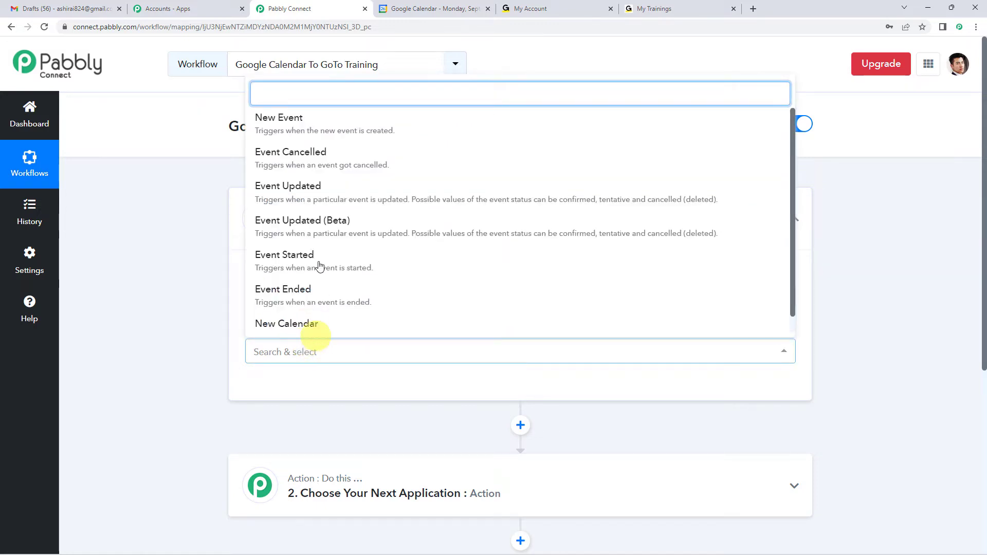
left_click(295, 124)
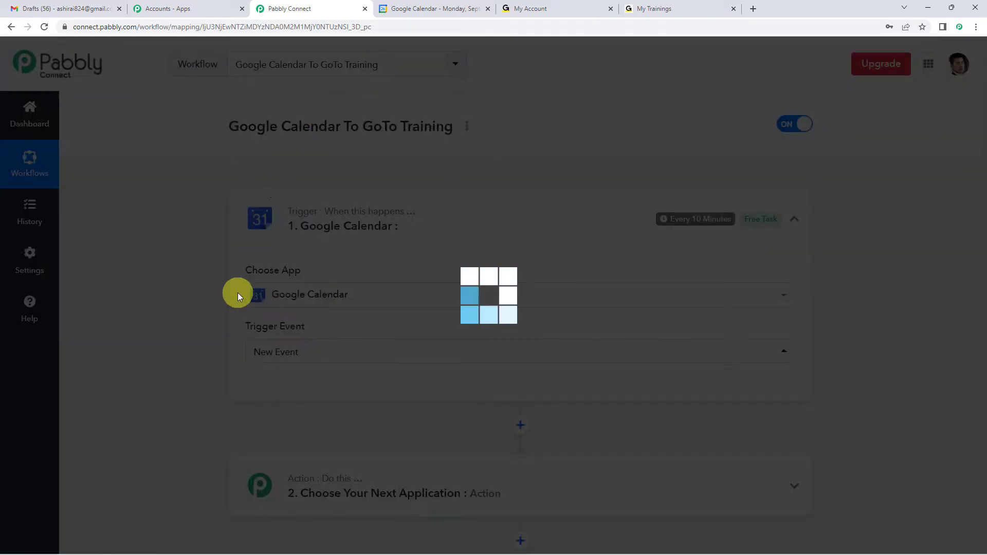
- Add a new Google Calendar connection for the trigger and authorize Pabbly Connect's access with the Pabbly Google account
scroll(288, 319, "down", 1)
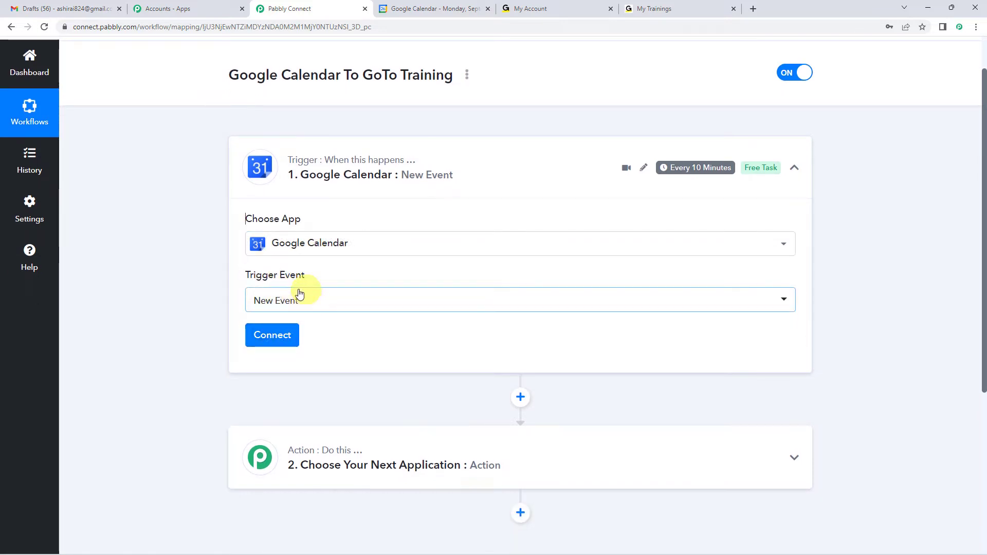
scroll(321, 247, "down", 2)
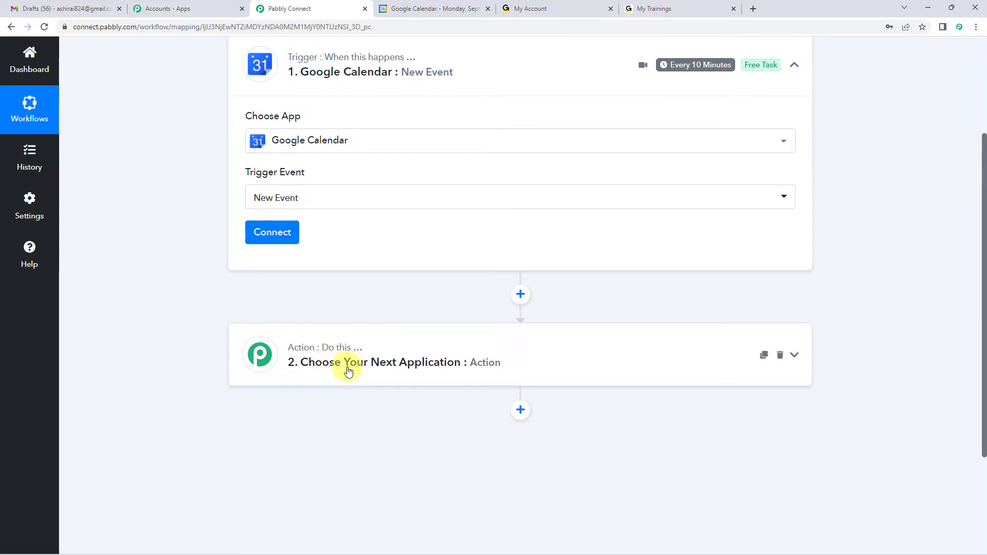
left_click(281, 234)
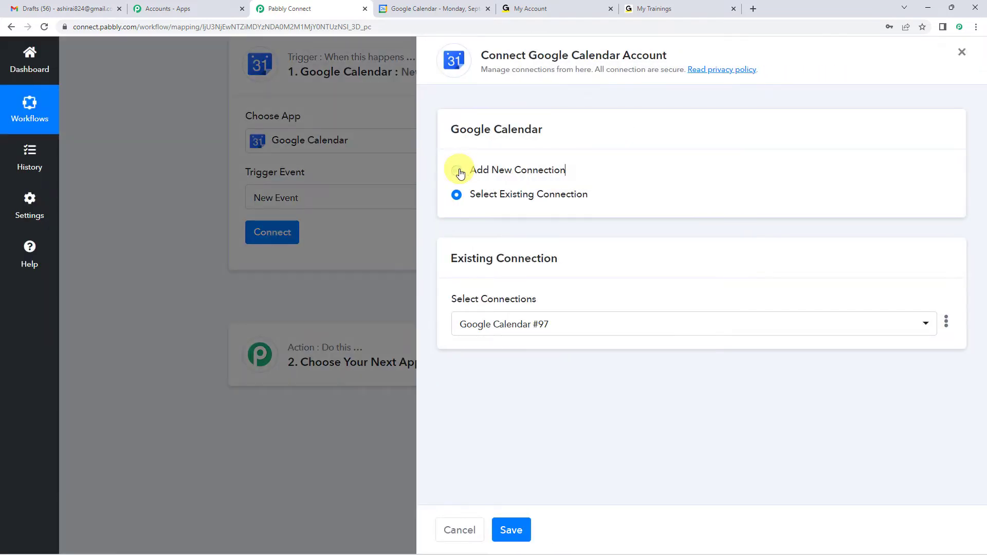
left_click(460, 172)
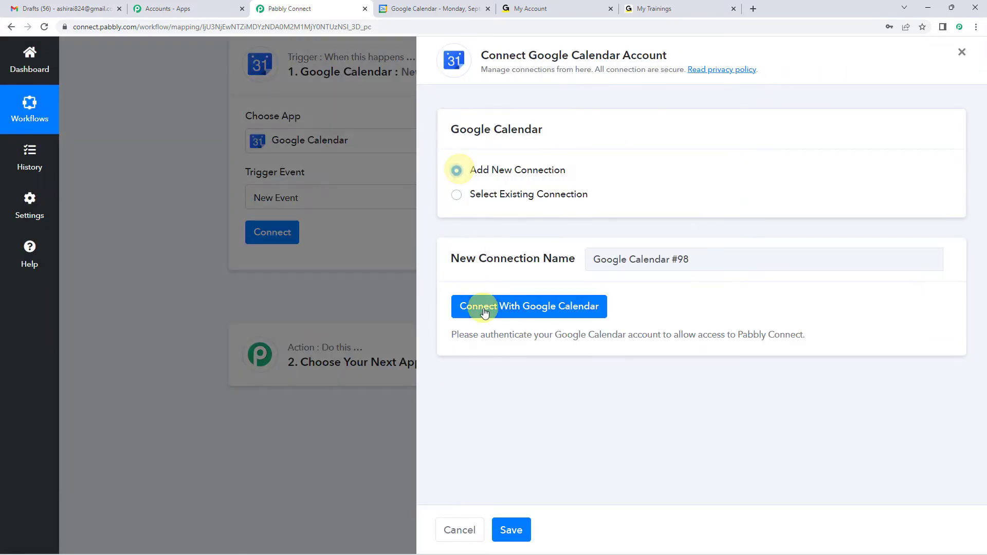
left_click(484, 312)
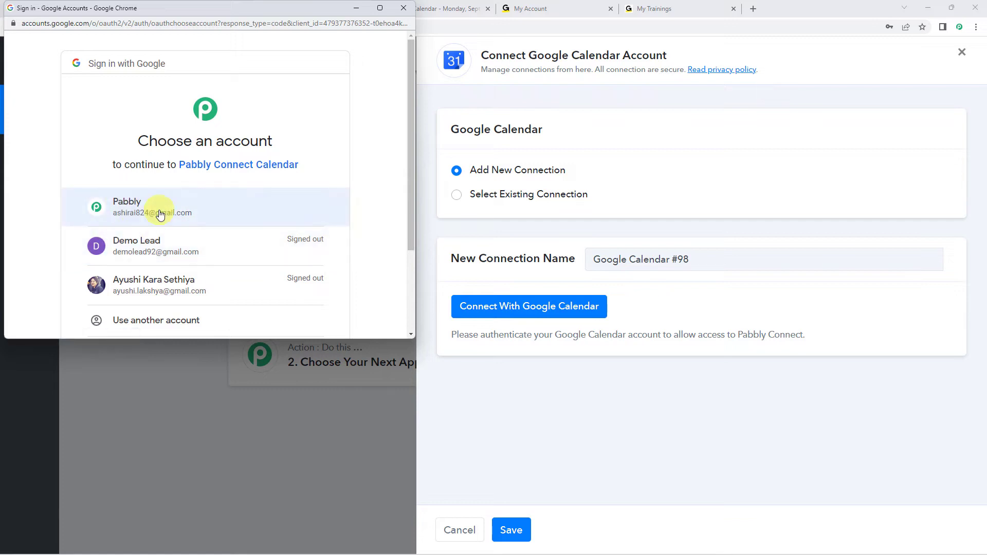
left_click(160, 215)
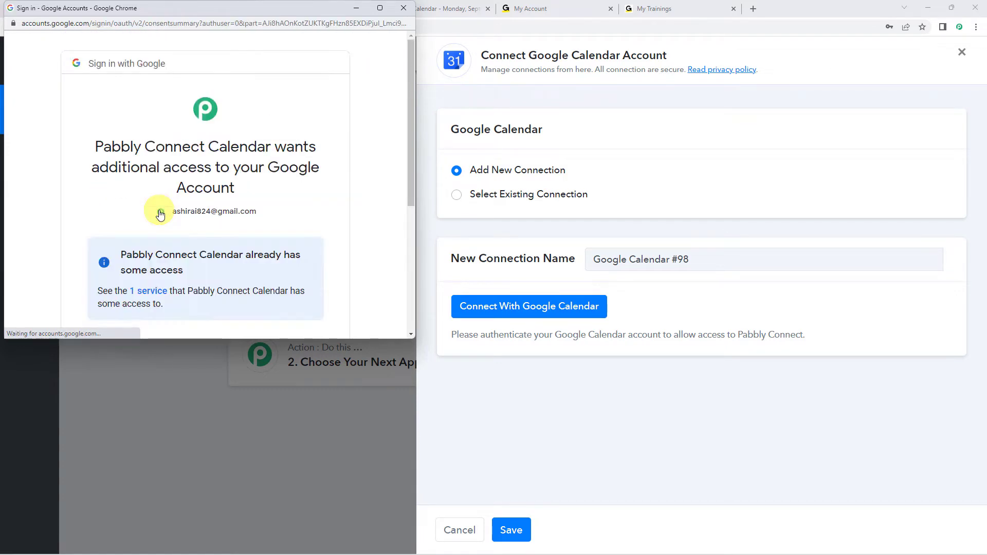
scroll(249, 187, "down", 5)
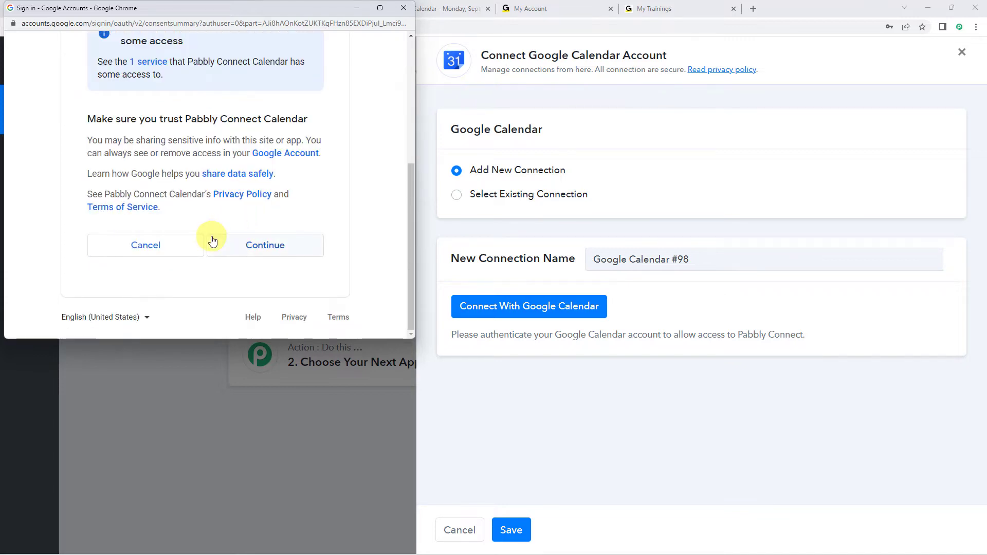
scroll(213, 241, "up", 3)
scroll(214, 240, "down", 3)
left_click(237, 246)
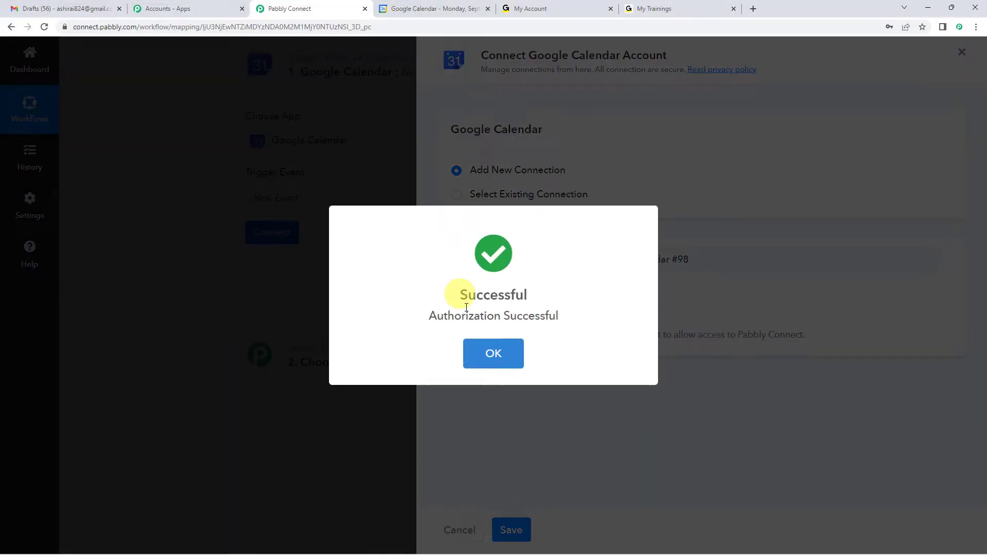
left_click(491, 348)
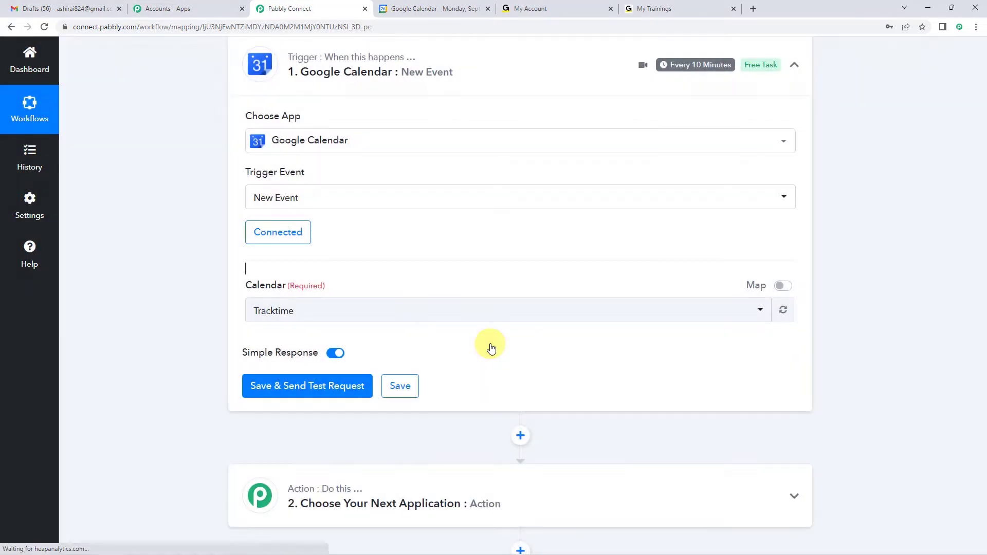
- Choose Workflow training as the calendar the trigger monitors
scroll(490, 344, "down", 2)
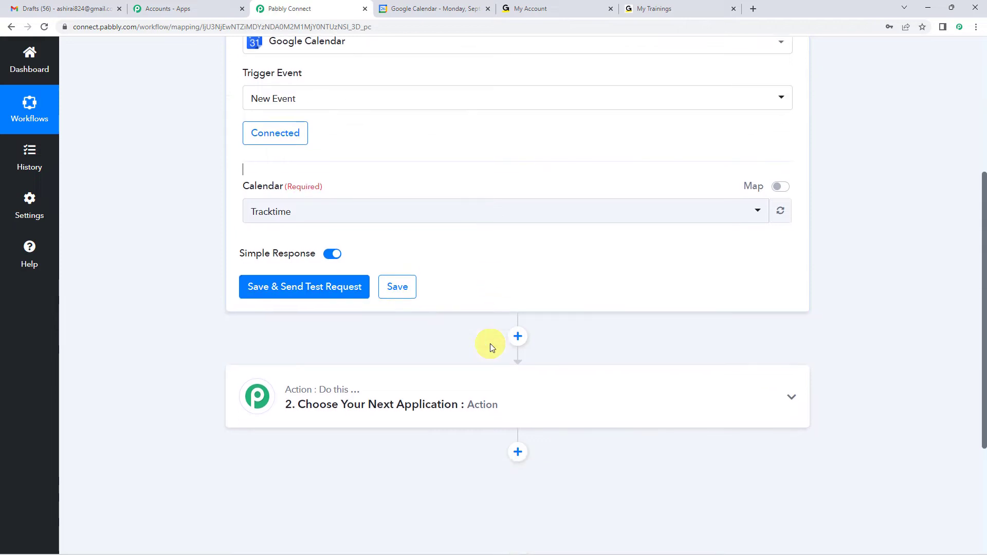
left_click(347, 213)
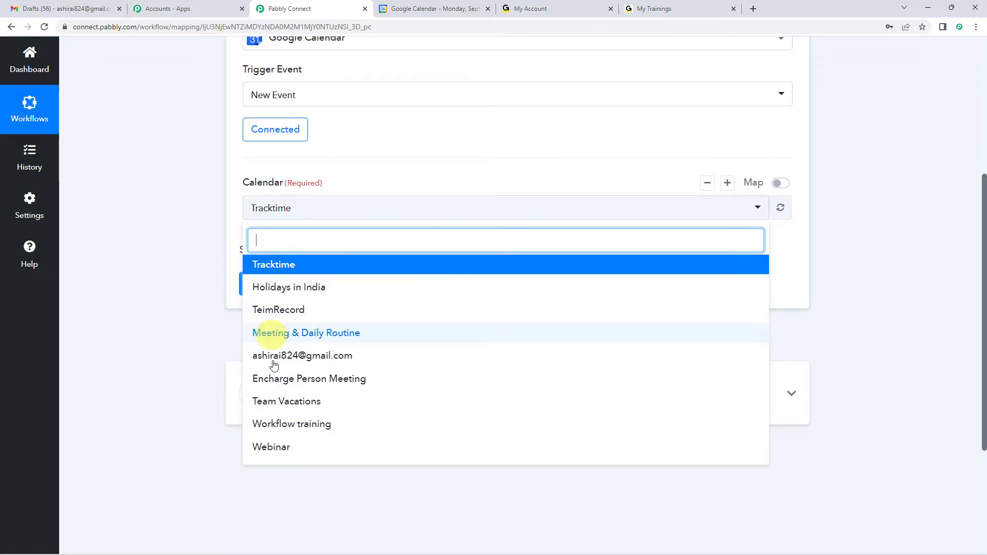
left_click(309, 427)
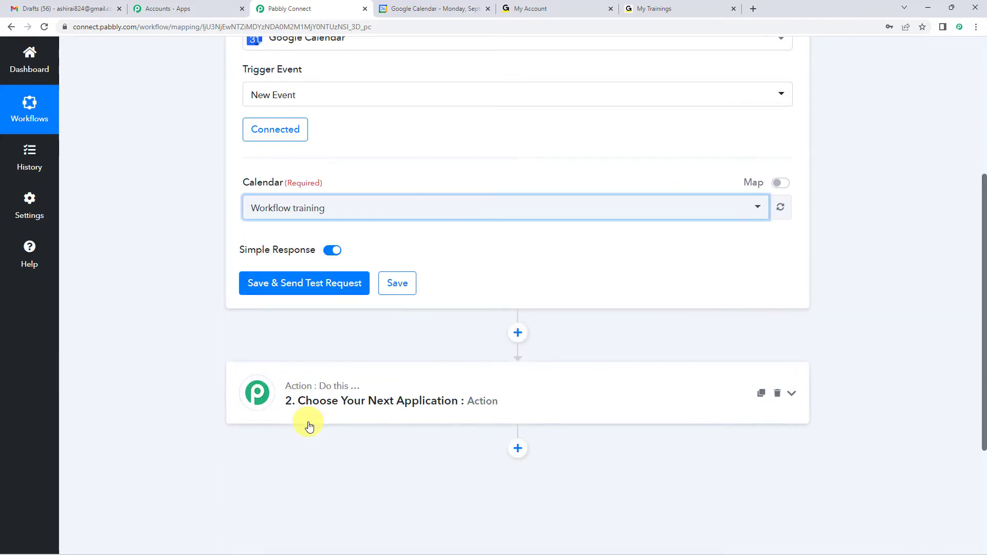
- Switch to Google Calendar and draft an event titled "Brand Building" in the Workflow training calendar, starting at 4:00pm on September 26
left_click(411, 5)
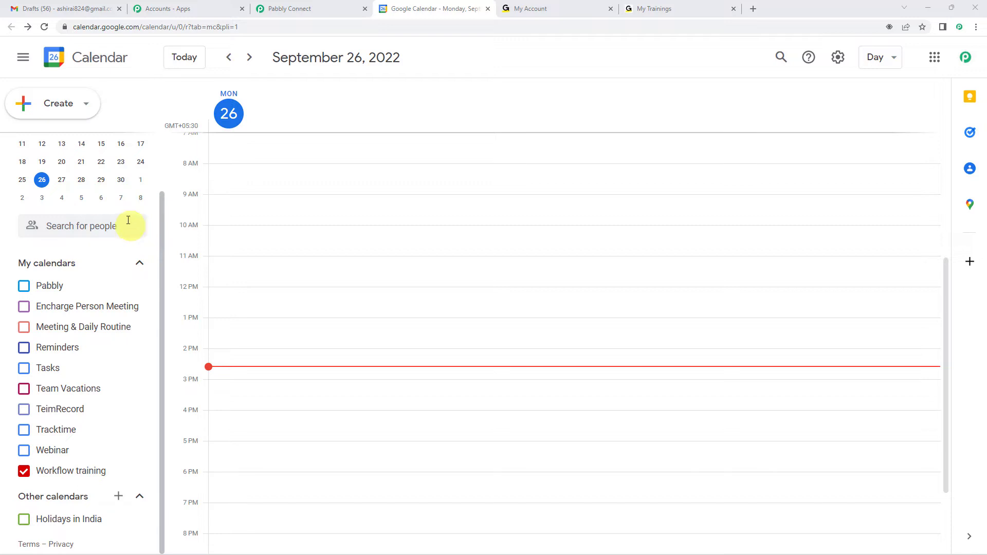
left_click(283, 8)
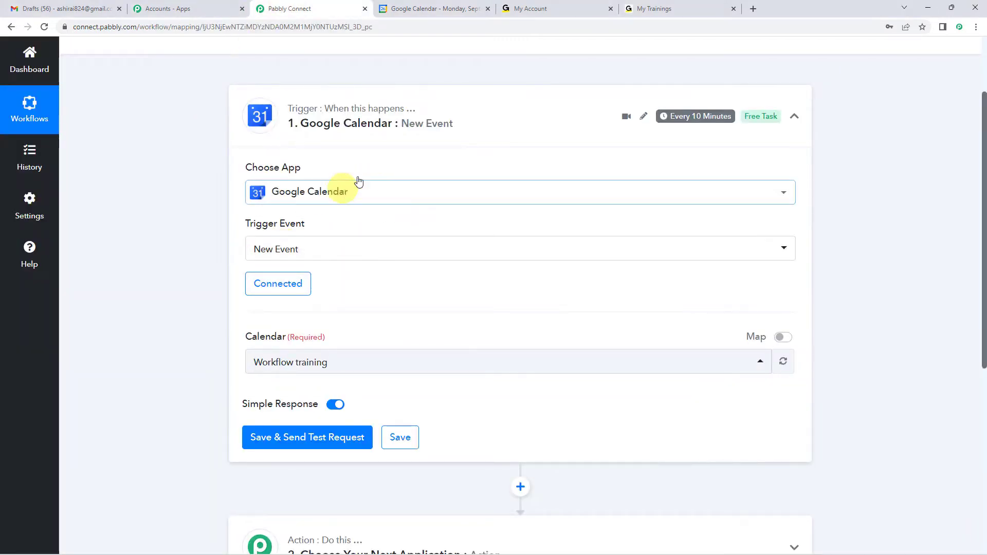
left_click(410, 8)
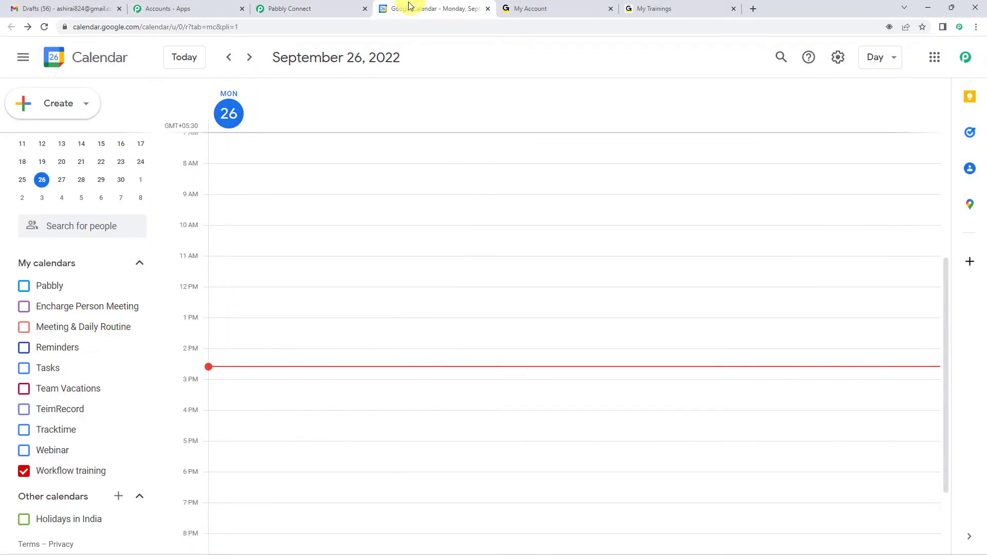
left_click(87, 108)
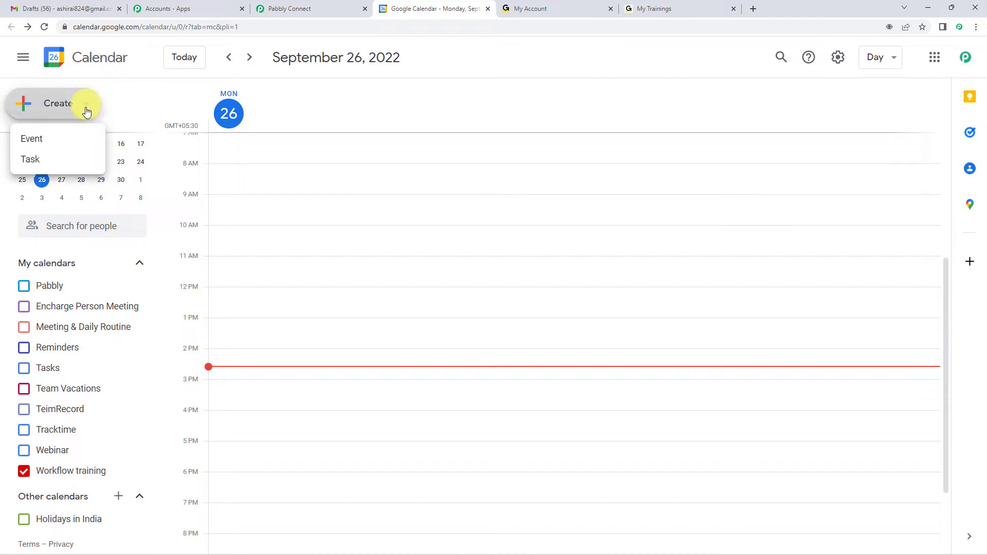
left_click(58, 137)
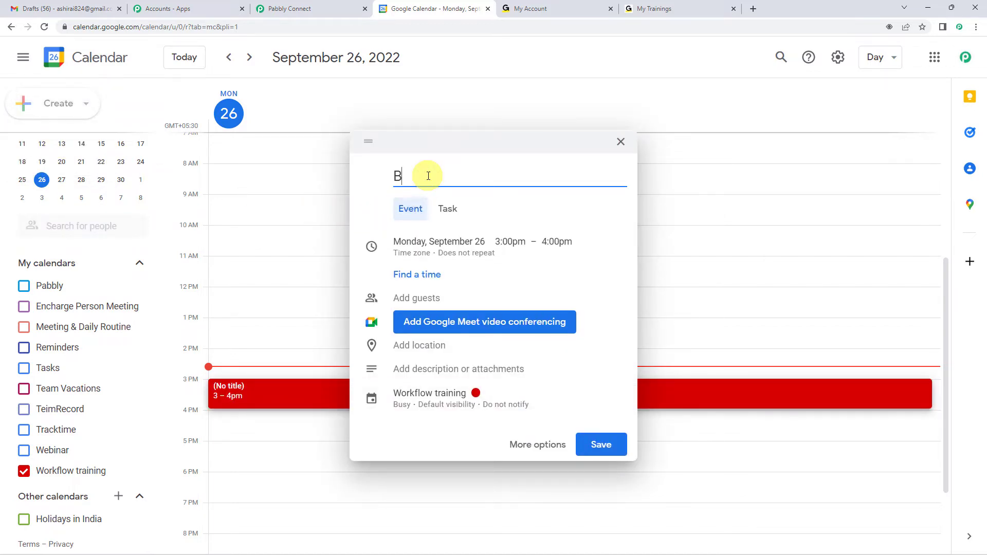
left_click(512, 243)
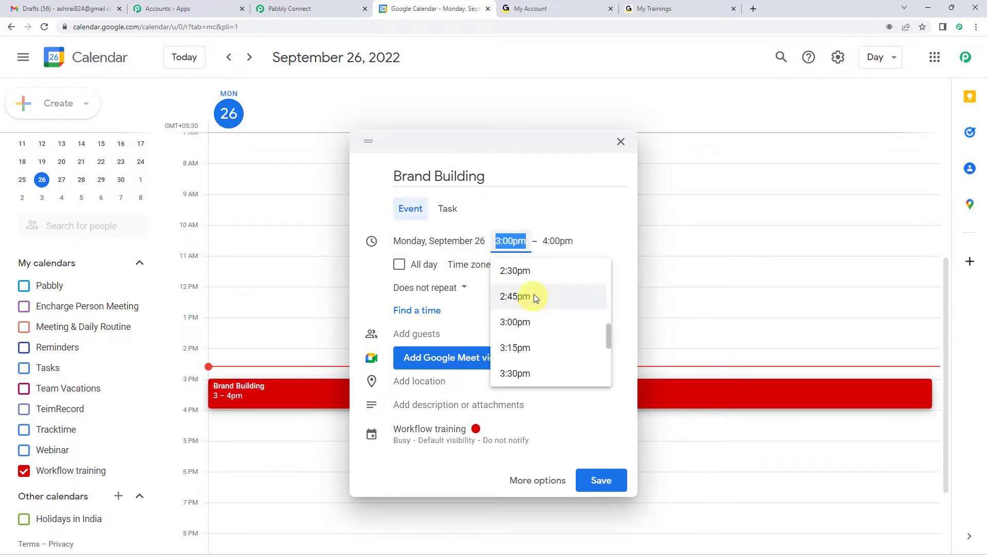
scroll(530, 308, "down", 4)
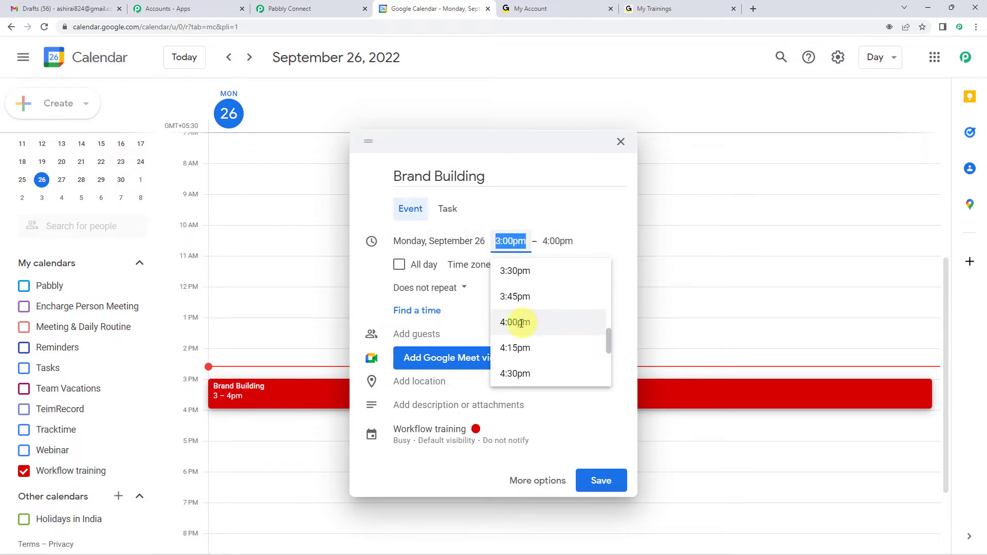
left_click(521, 323)
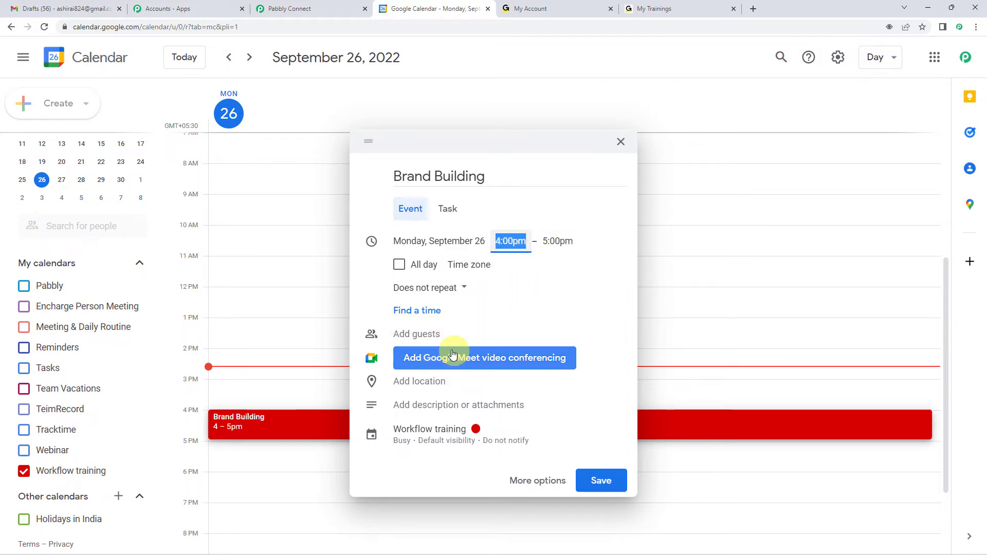
- Add the business contact's suggested e-mail address as a guest of the Brand Building event and review the event details
left_click(419, 332)
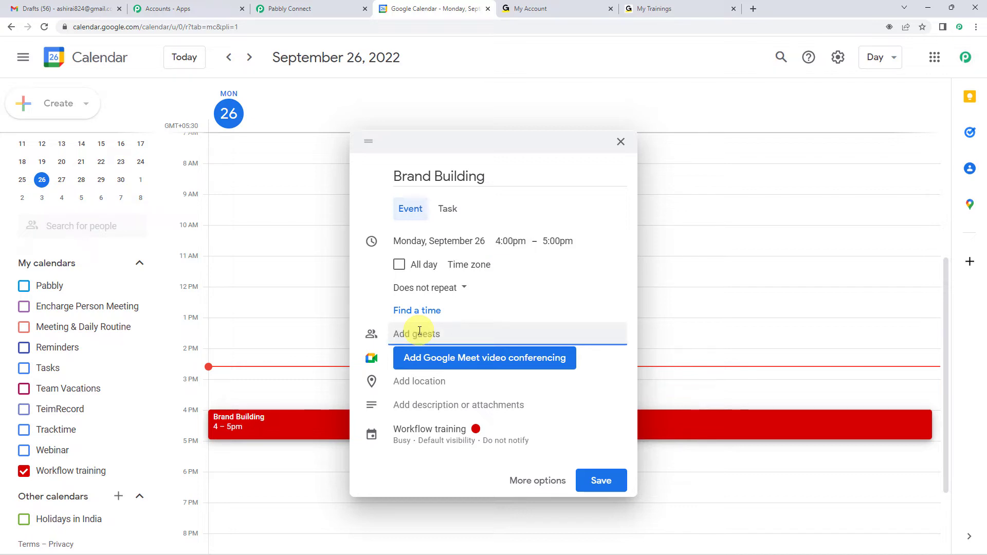
type("pa")
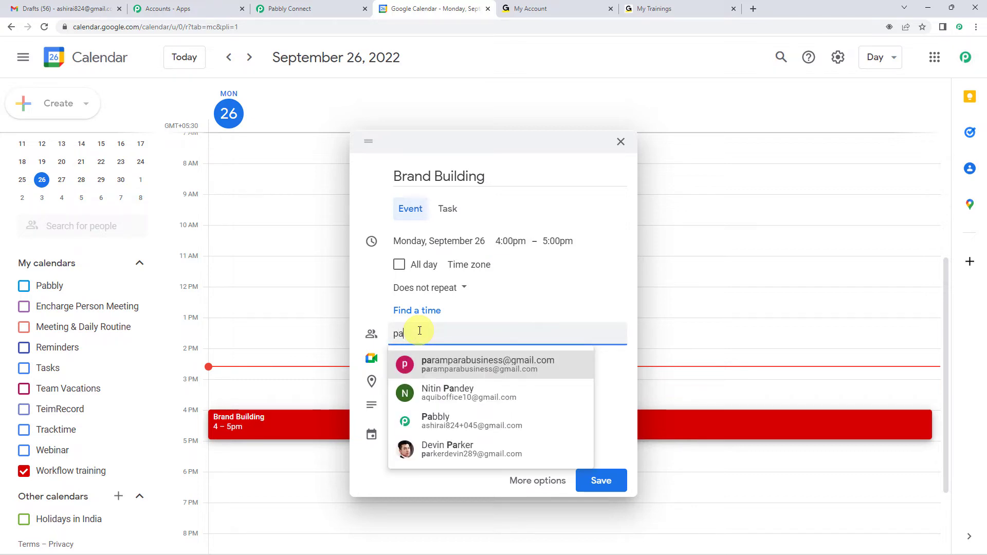
left_click(460, 368)
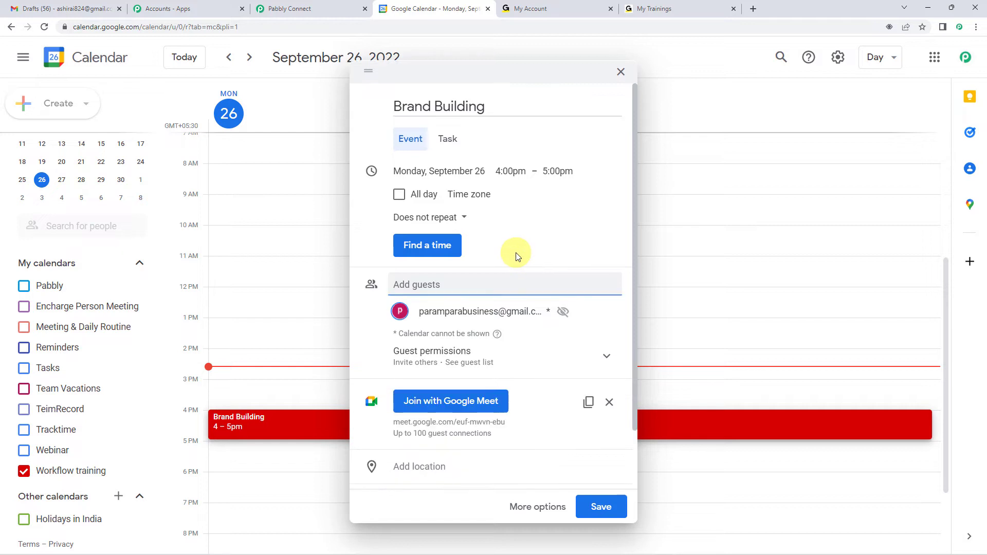
scroll(509, 277, "down", 2)
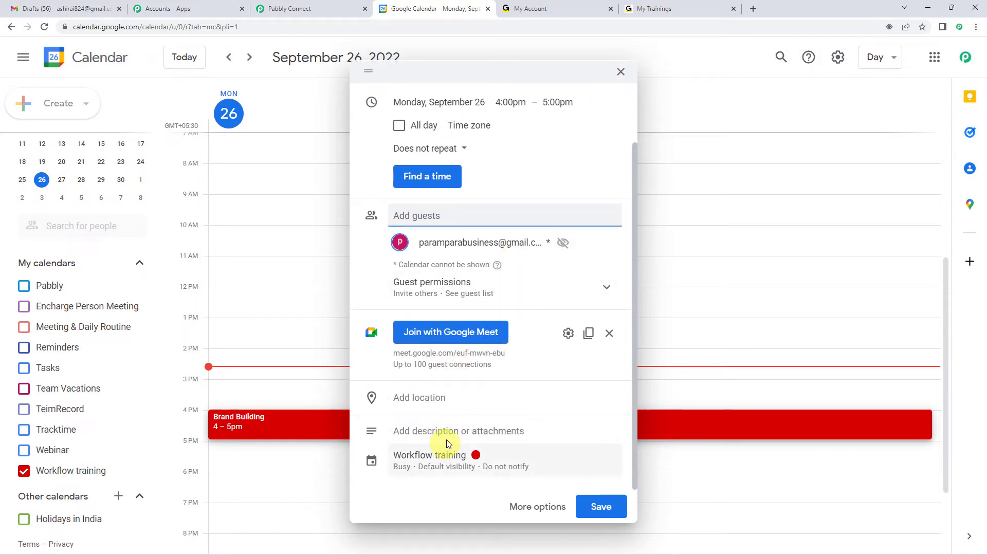
scroll(467, 340, "up", 2)
scroll(485, 291, "up", 1)
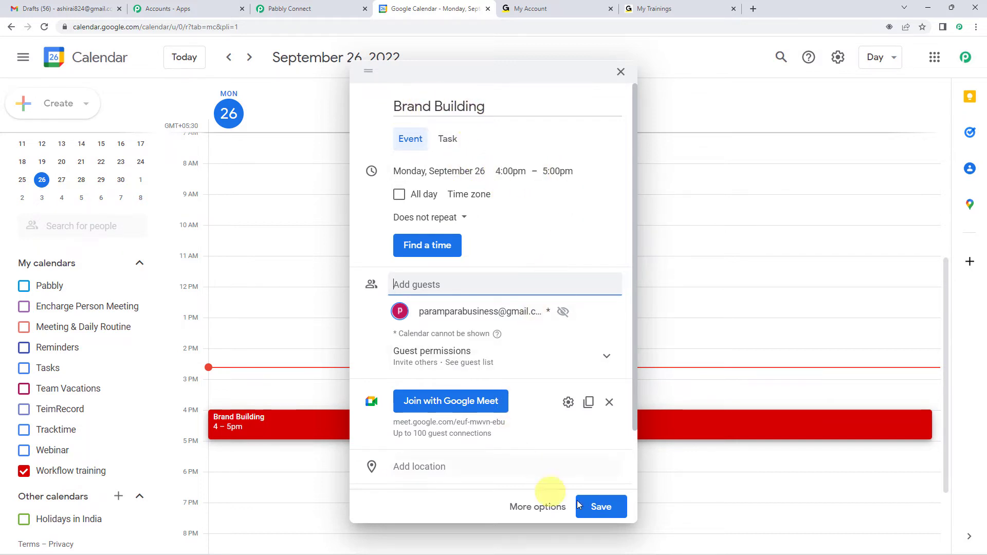
- Save the Brand Building event and send the invitation e-mail to its guest
left_click(602, 508)
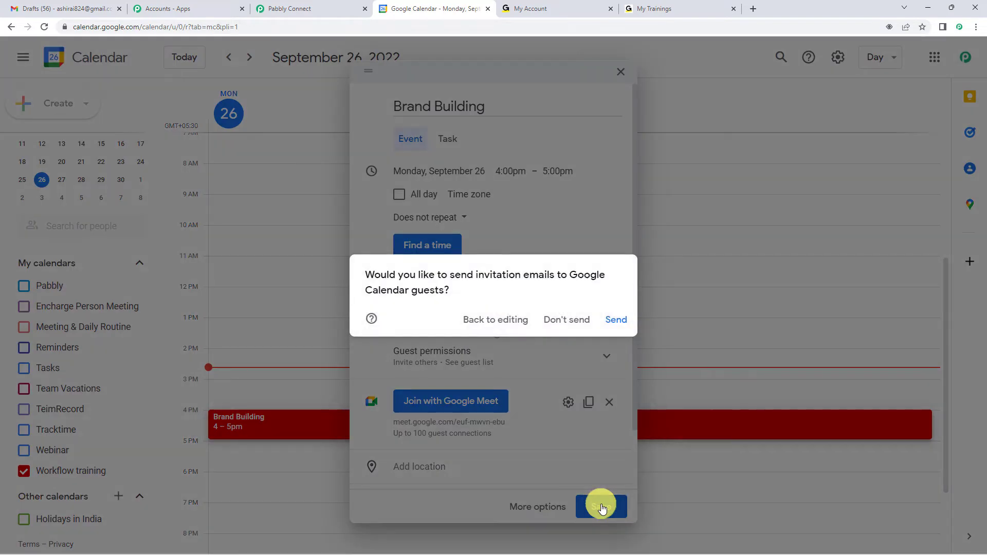
left_click(611, 324)
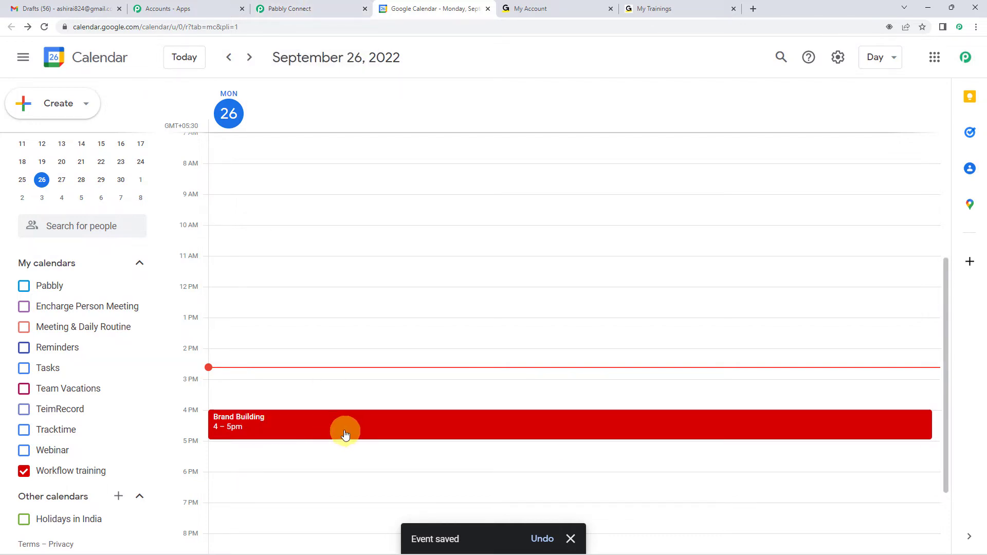
- Switch to Pabbly Connect and save the Google Calendar trigger while sending a test request
left_click(316, 10)
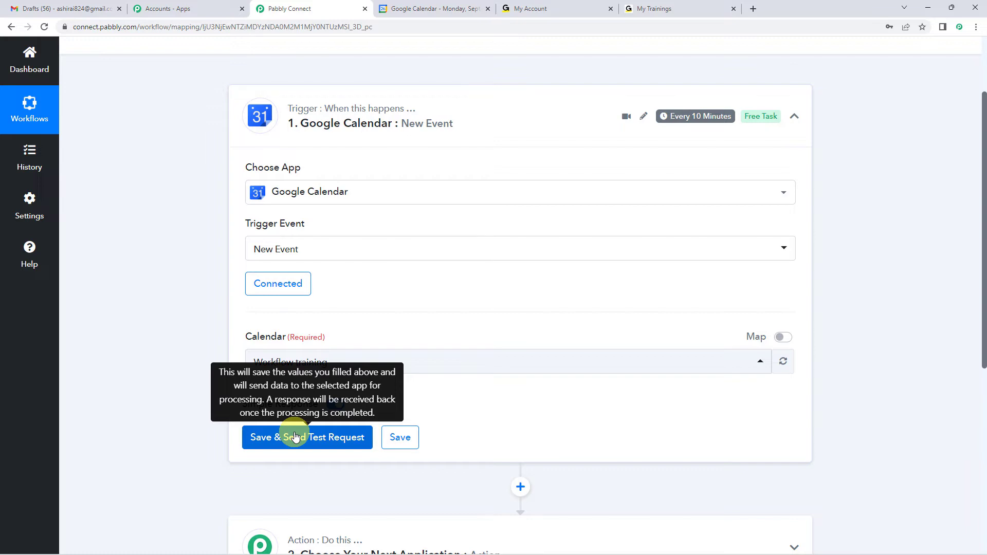
left_click(295, 437)
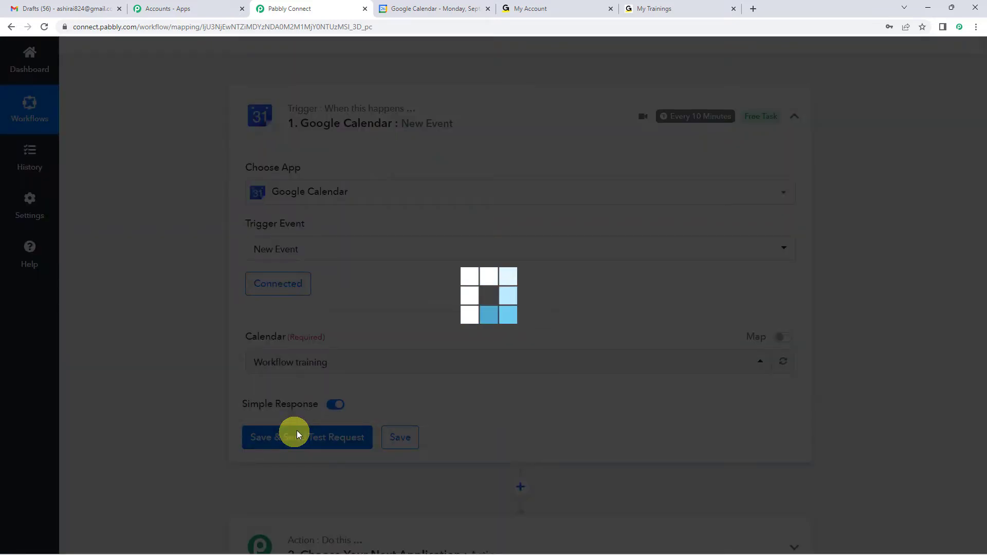
scroll(489, 286, "down", 5)
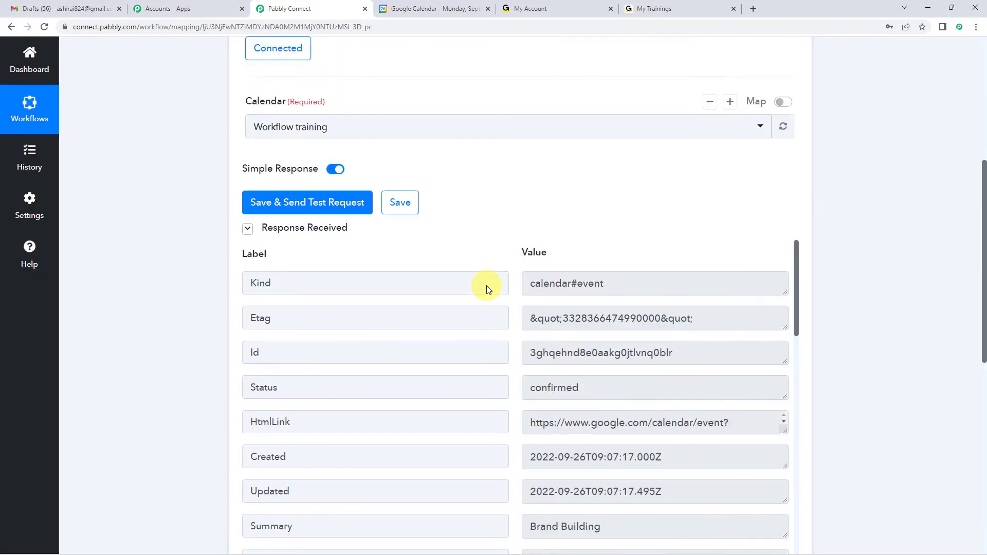
- Examine the event summary, creator e-mail and organizer display name in the trigger's received response
scroll(488, 290, "down", 1)
scroll(489, 289, "down", 1)
scroll(489, 288, "up", 1)
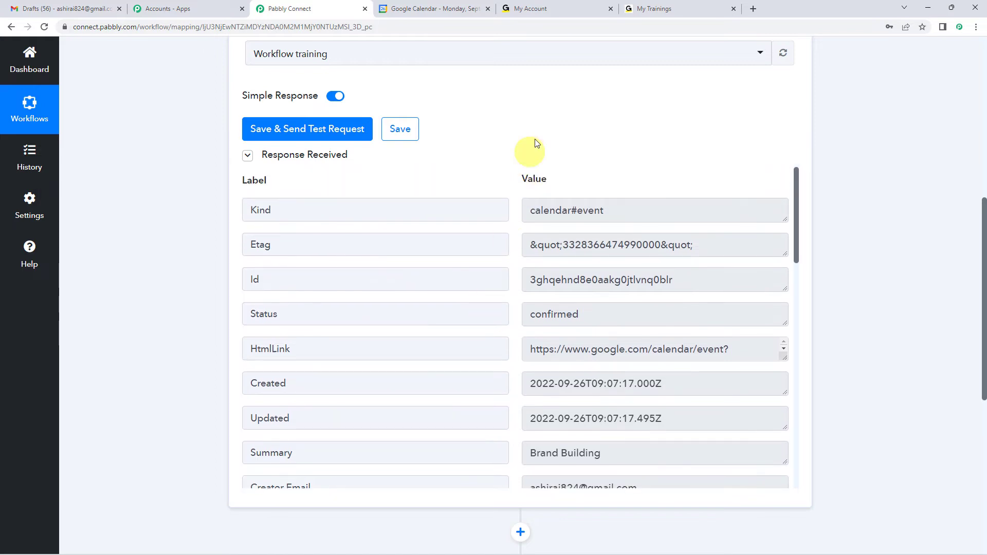
scroll(538, 146, "down", 2)
scroll(194, 304, "up", 1)
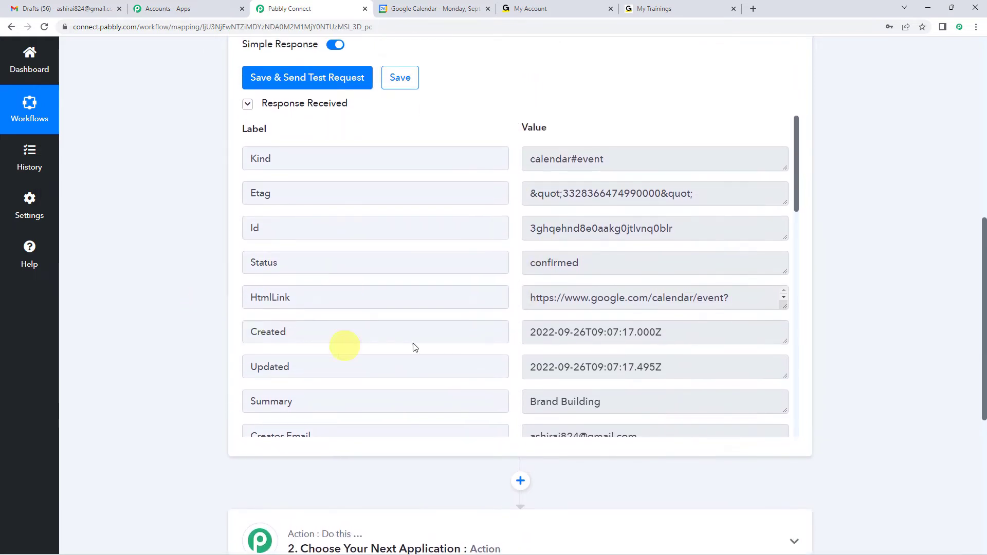
scroll(416, 345, "down", 2)
left_click_drag(529, 299, 625, 293)
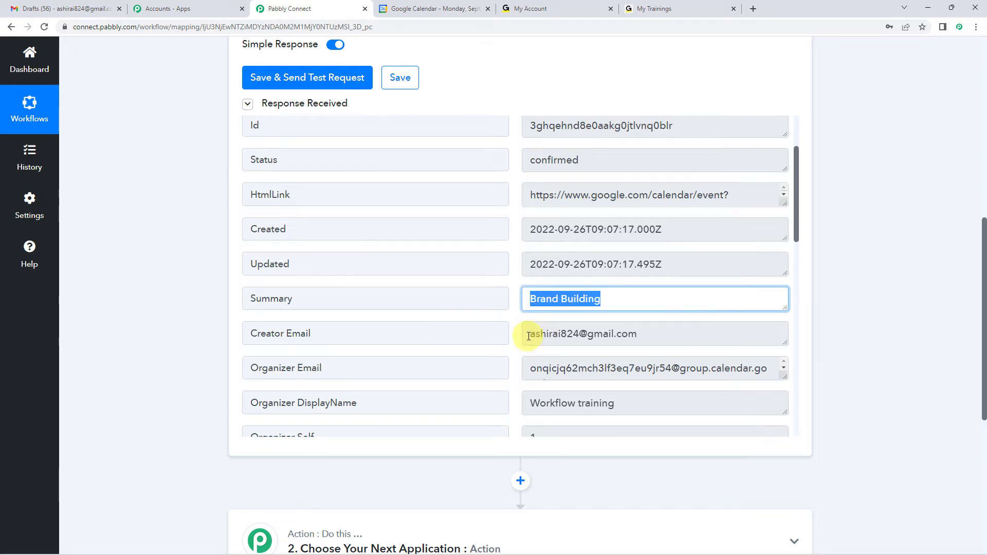
left_click_drag(529, 336, 688, 333)
left_click(172, 349)
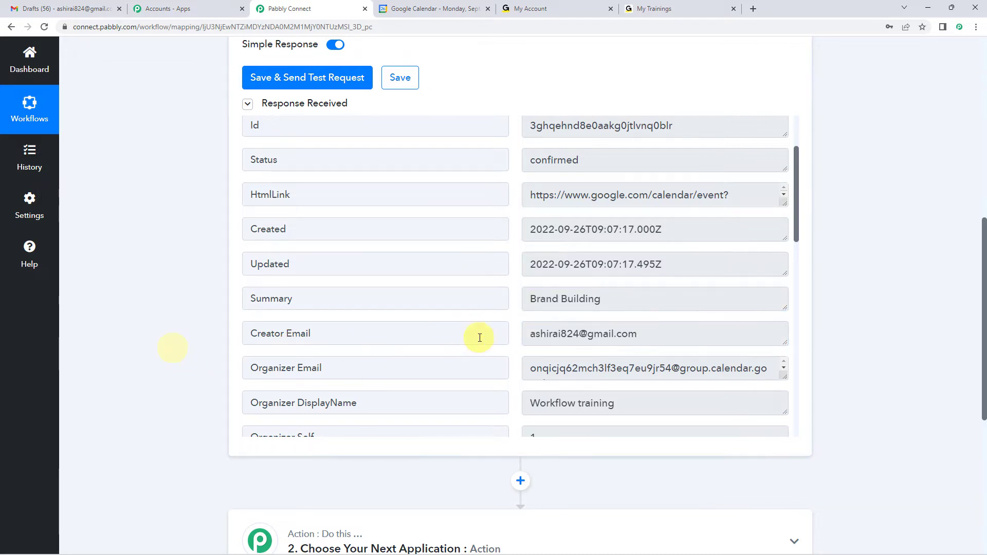
scroll(479, 338, "down", 1)
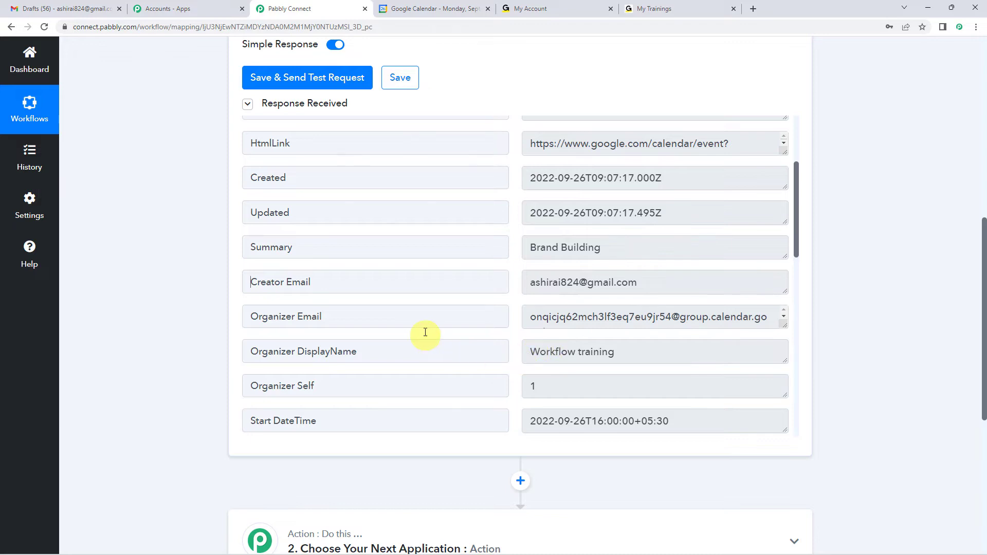
scroll(425, 332, "up", 3)
scroll(509, 326, "down", 2)
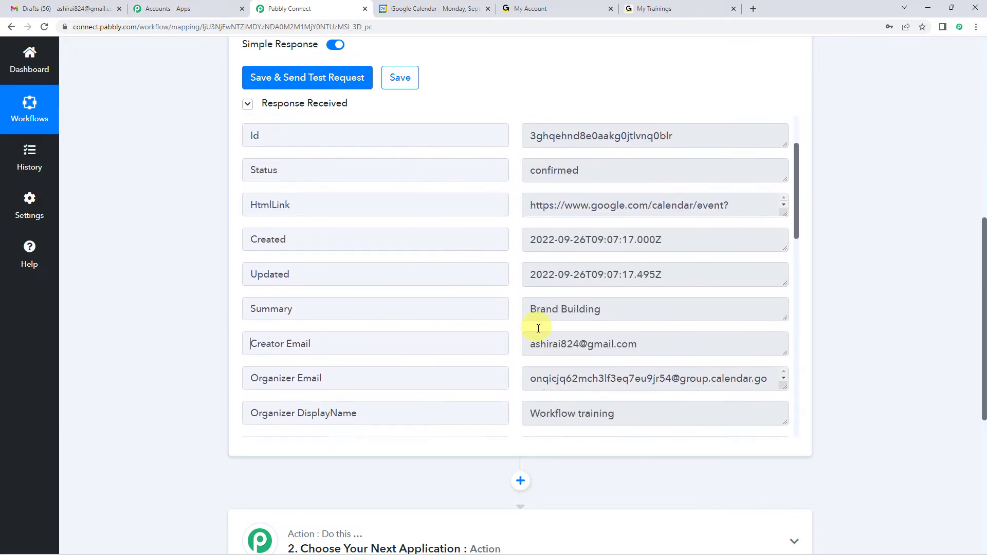
scroll(538, 329, "down", 1)
left_click_drag(530, 353, 611, 352)
left_click(744, 340)
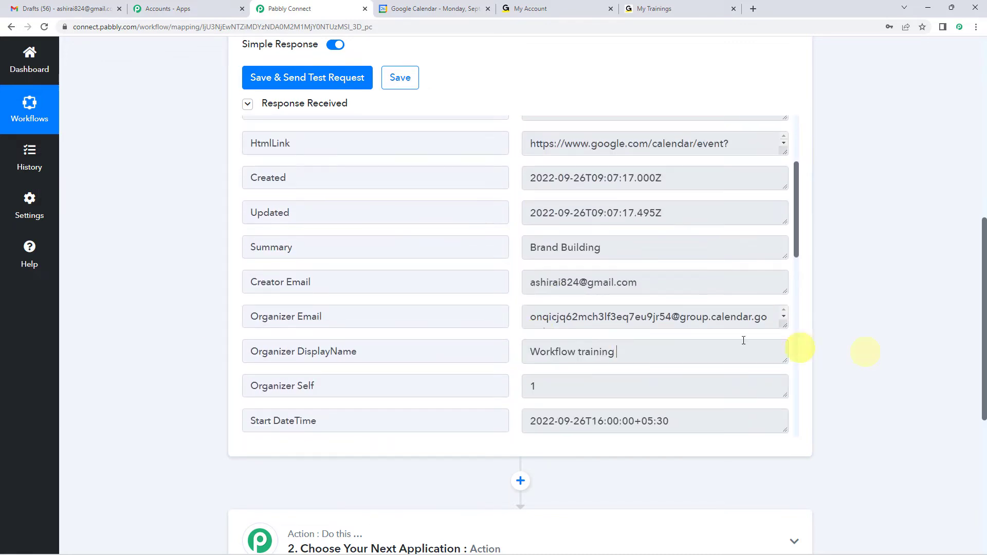
left_click(577, 323)
- Check the start and end date-times, time zone and attendee e-mail in the trigger's received response
scroll(586, 338, "down", 3)
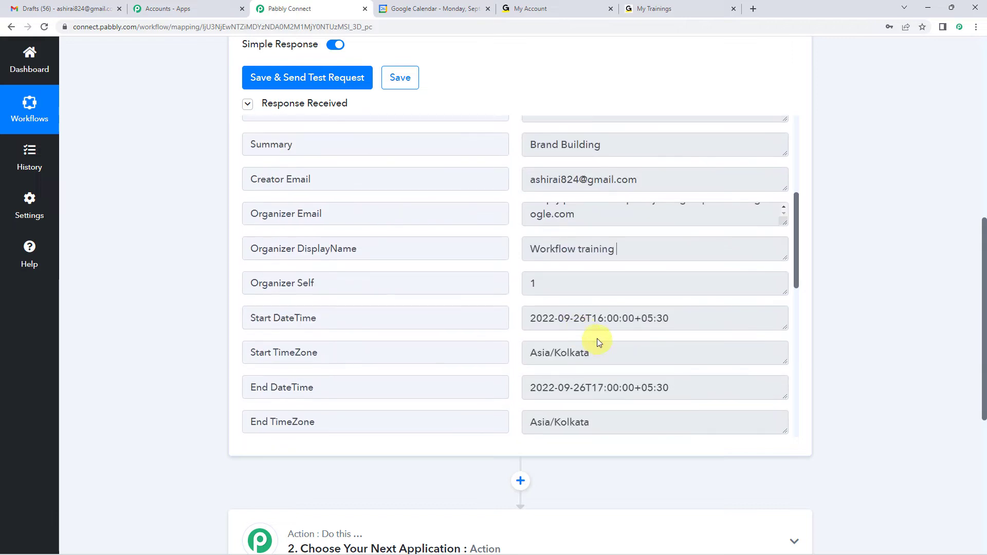
scroll(597, 342, "down", 1)
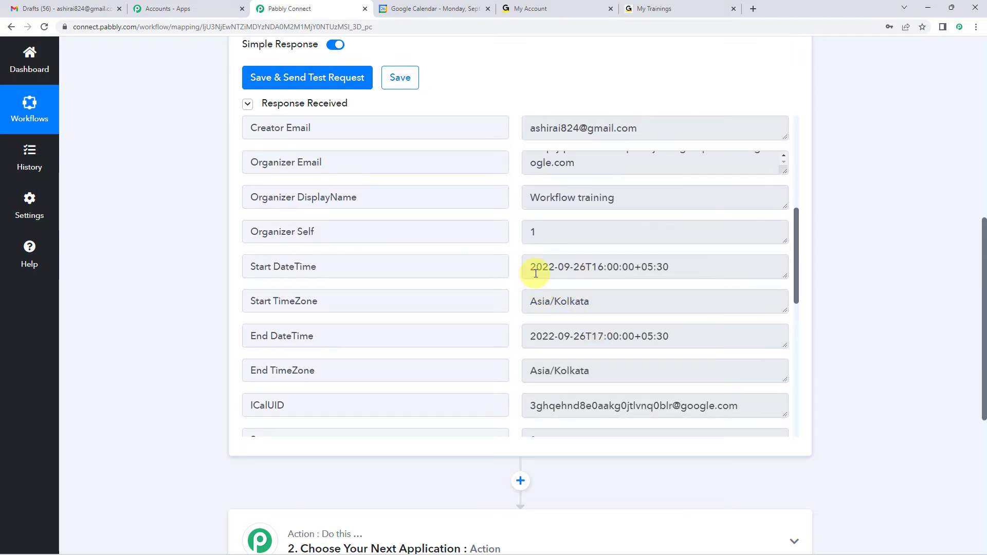
left_click_drag(535, 270, 585, 270)
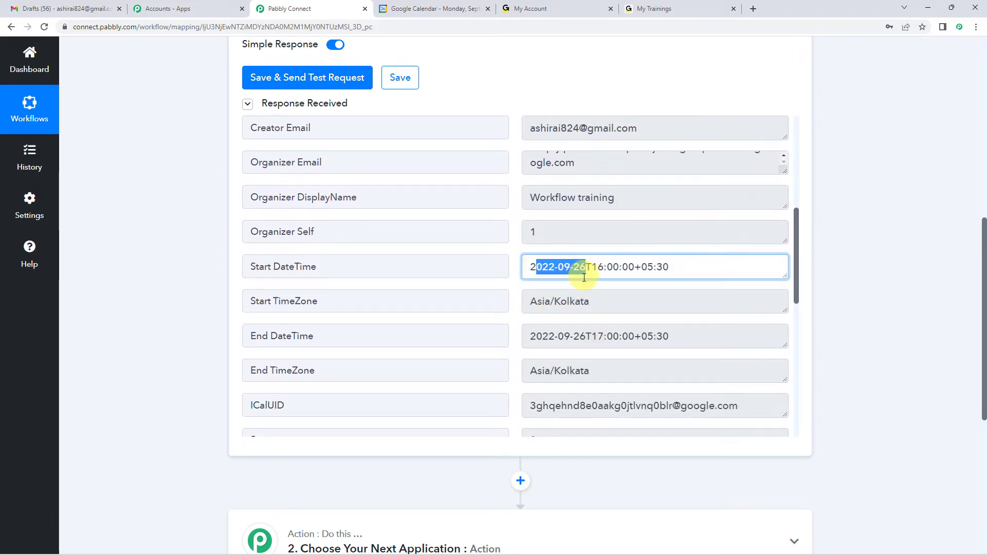
left_click(627, 282)
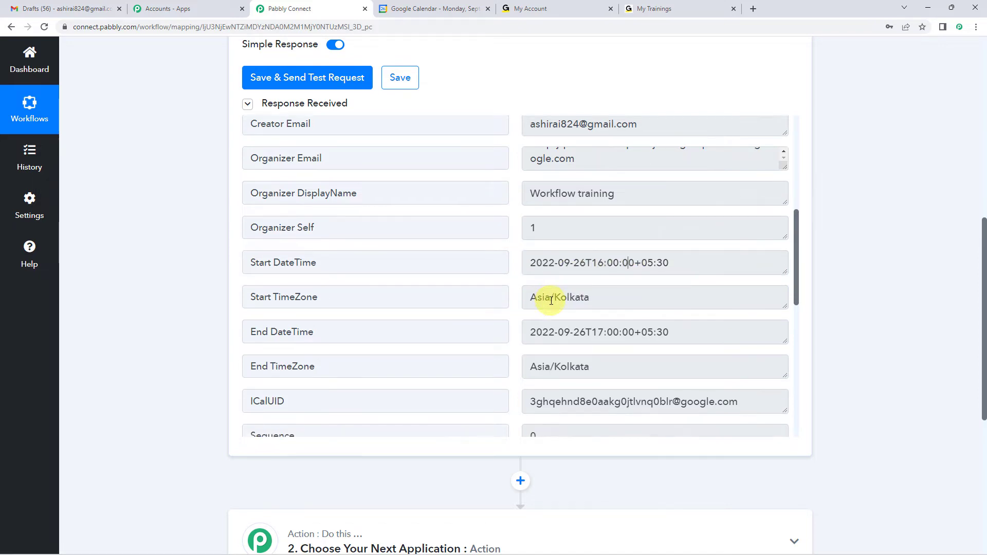
scroll(549, 303, "down", 1)
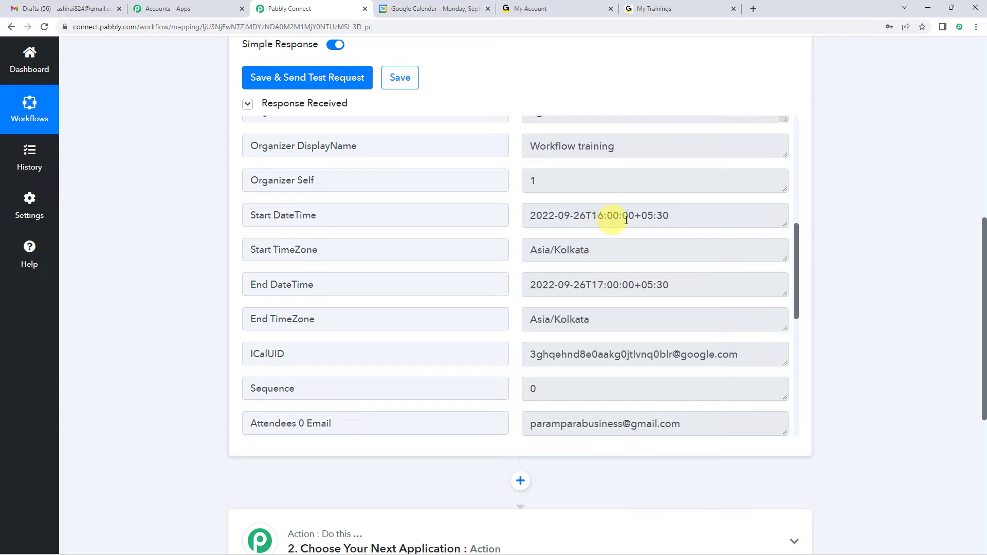
left_click_drag(596, 282, 618, 282)
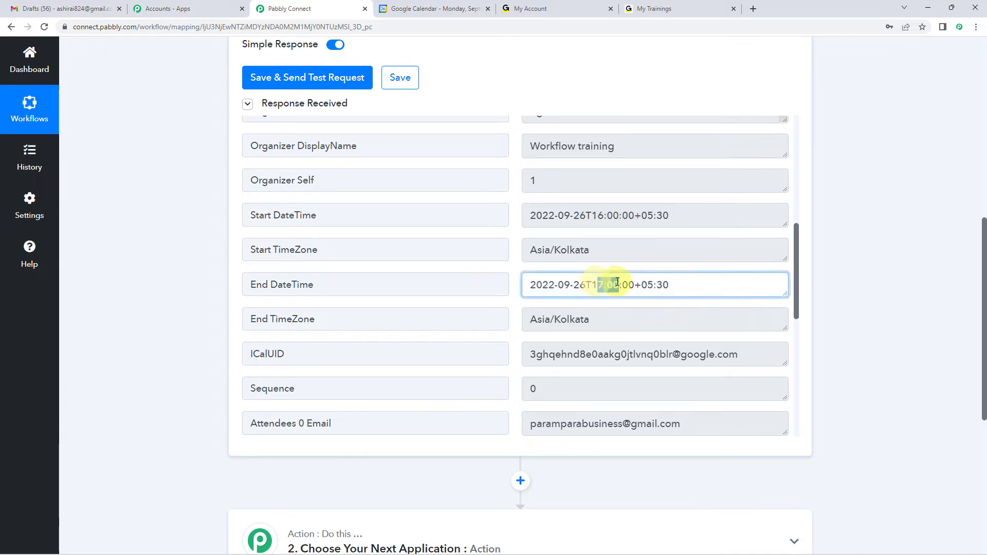
left_click(820, 254)
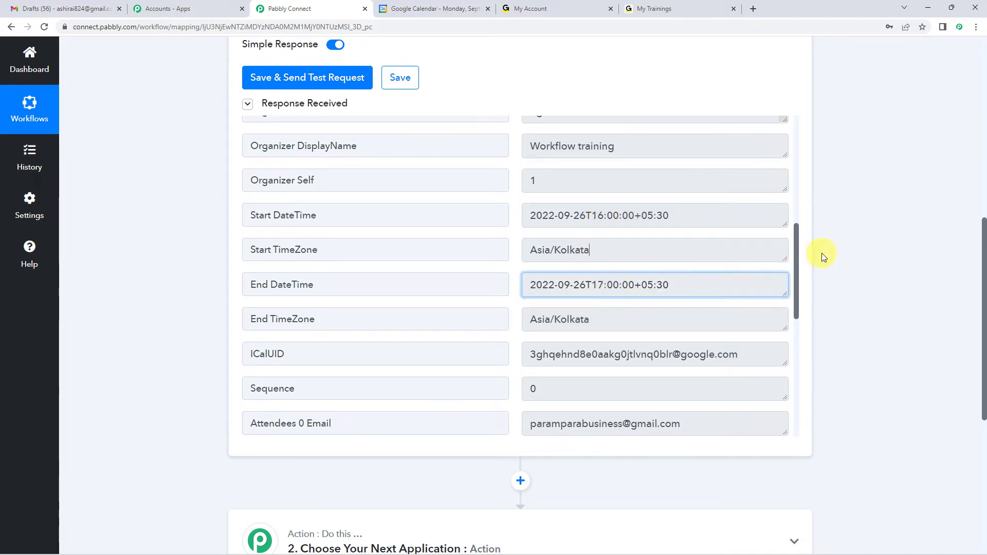
left_click_drag(529, 251, 605, 250)
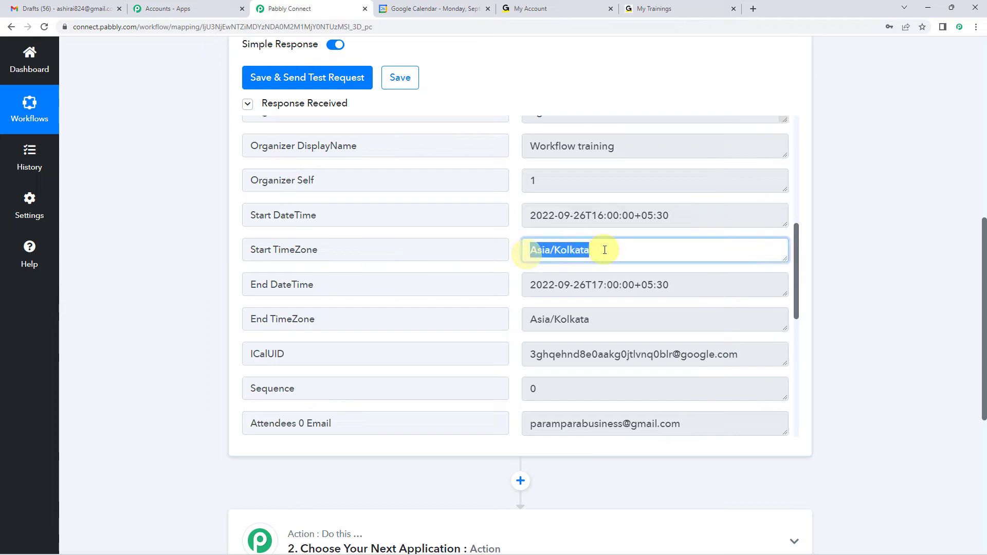
scroll(599, 252, "down", 2)
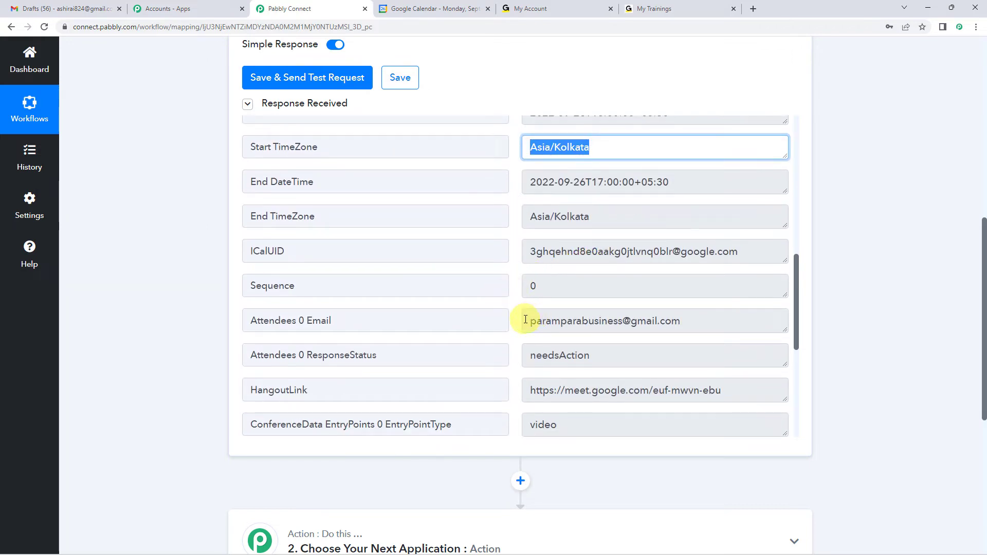
left_click_drag(525, 320, 690, 321)
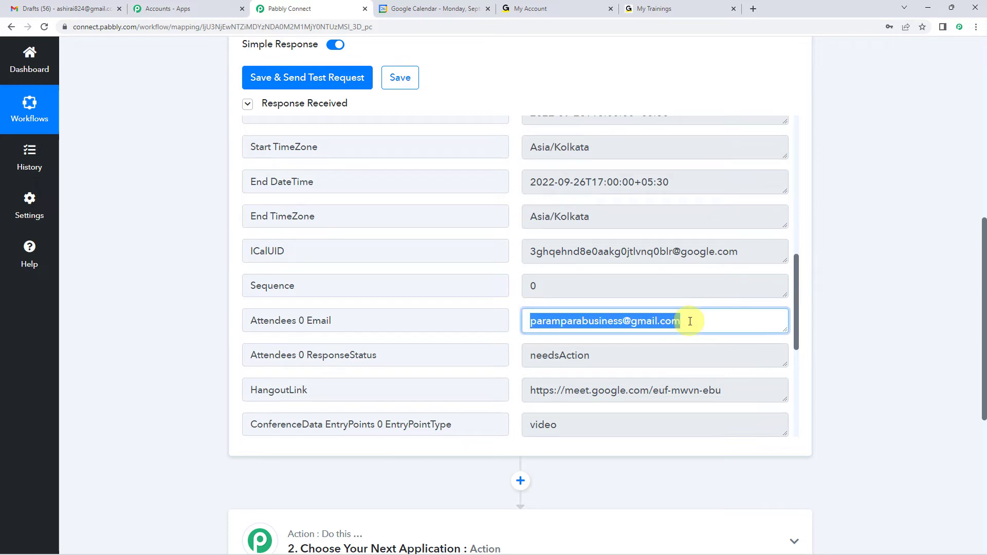
scroll(644, 311, "down", 1)
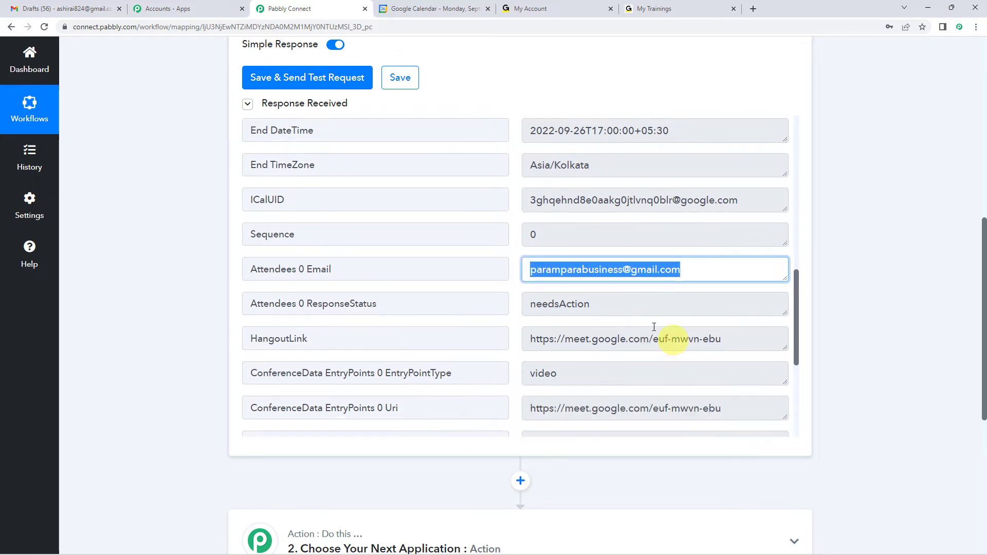
scroll(421, 341, "down", 2)
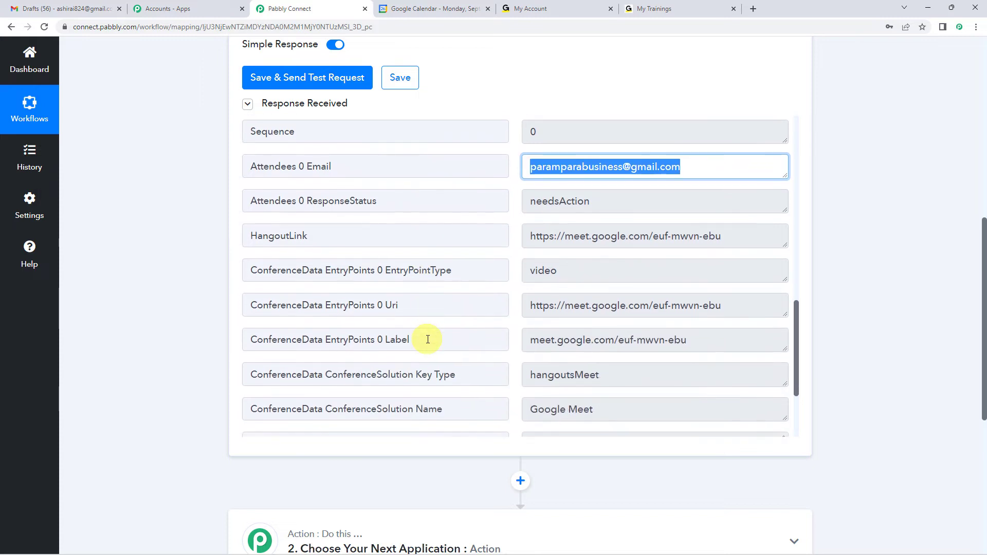
scroll(181, 227, "up", 6)
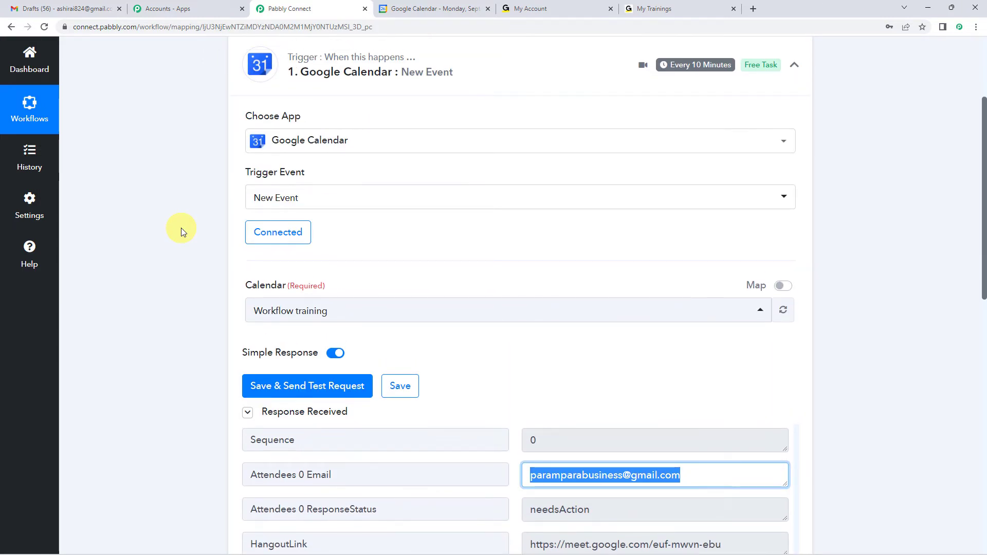
- Set the workflow's action step to the GoToTraining app with the Create Training action event
scroll(181, 227, "down", 12)
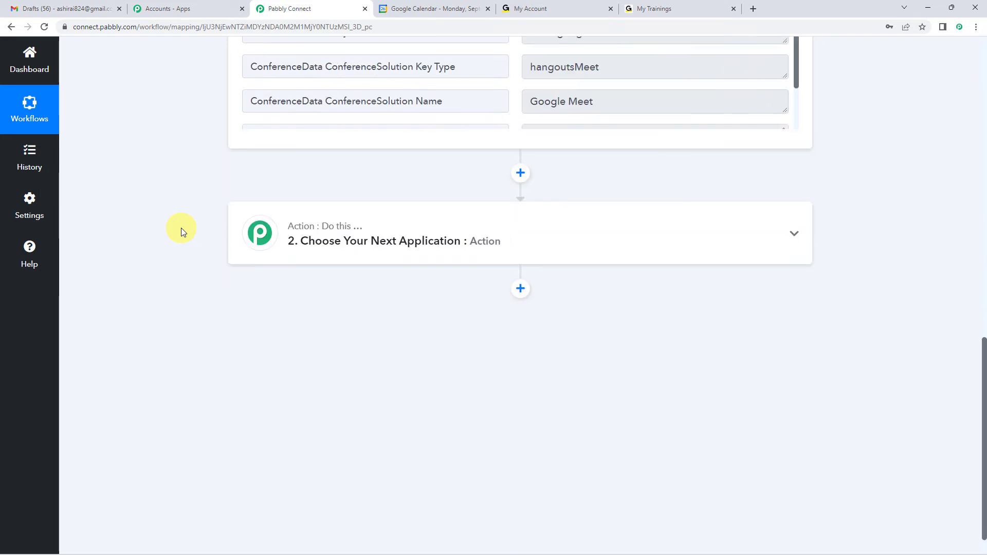
left_click(331, 211)
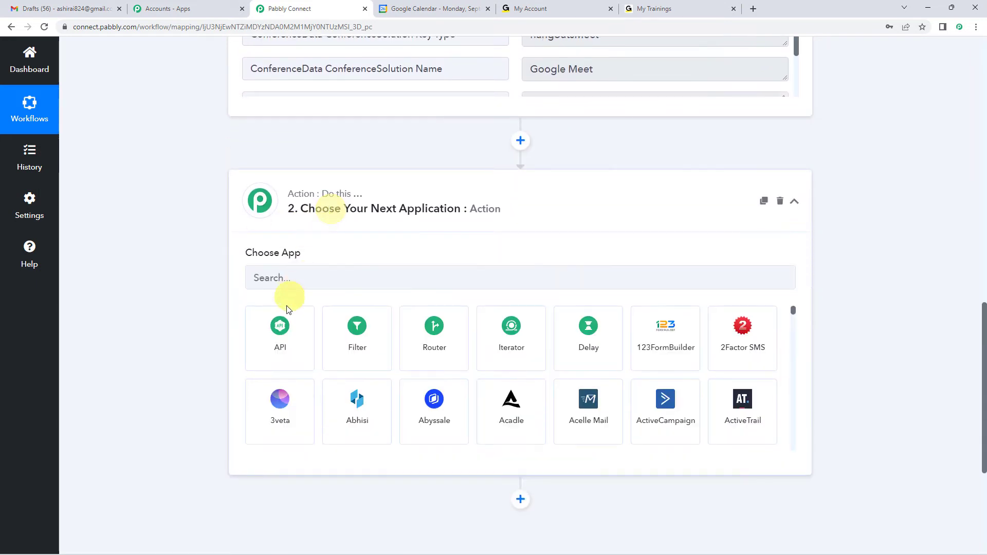
left_click(297, 279)
type("t")
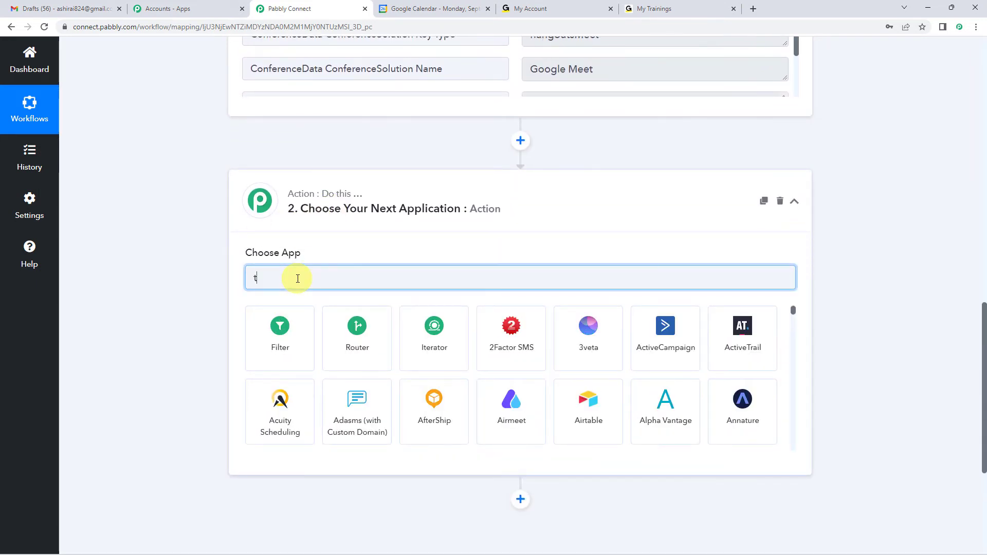
type("rain")
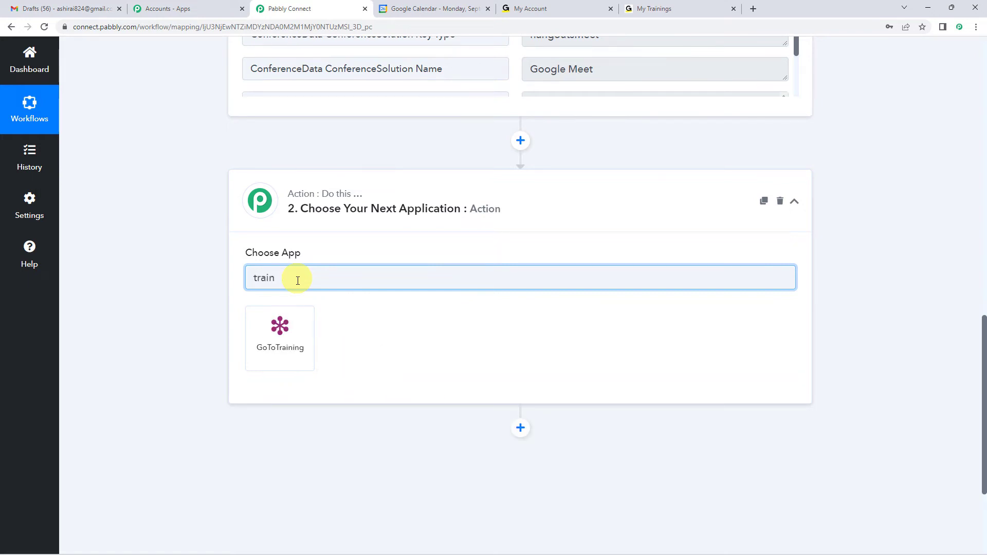
left_click(293, 315)
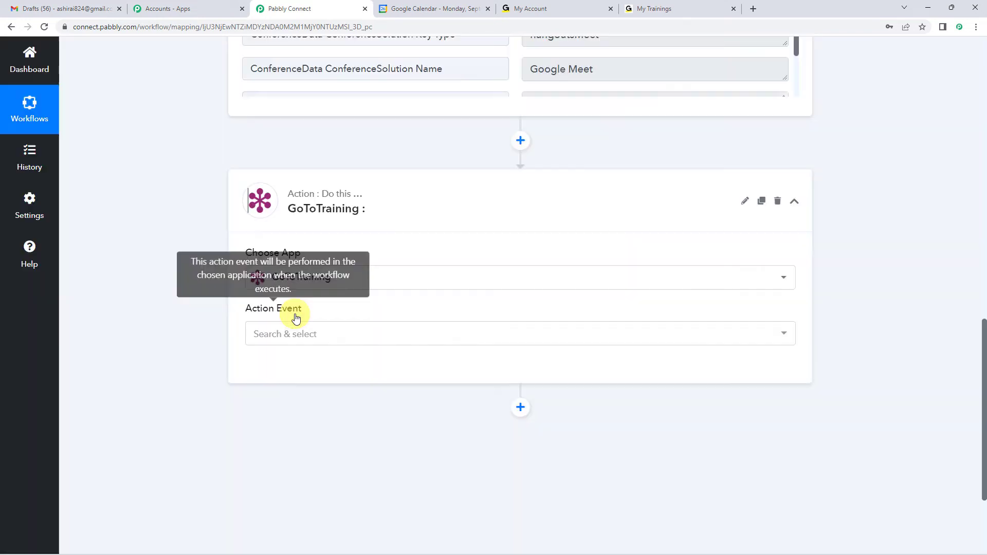
left_click(295, 333)
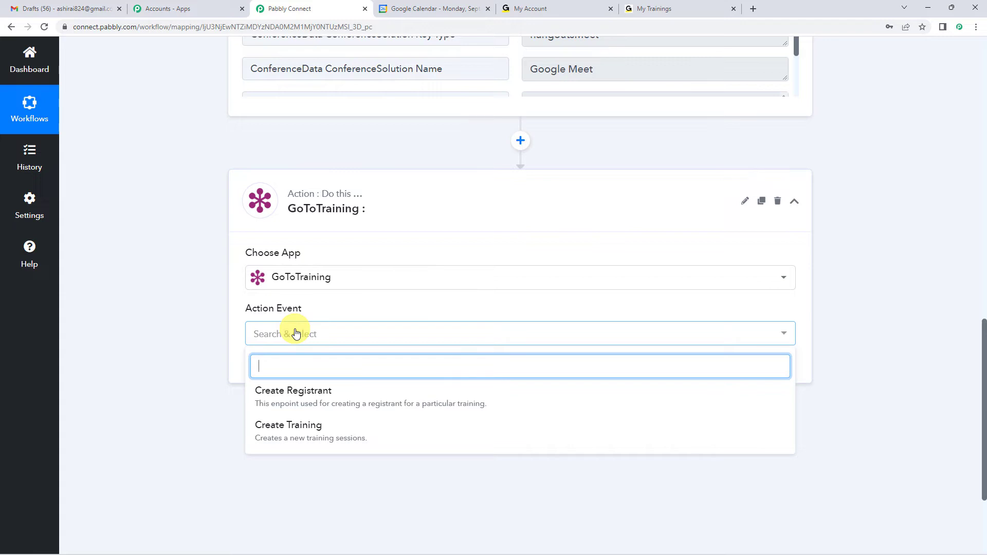
left_click(326, 447)
- Authorize GoToTraining for the Create Training action through a new connection
scroll(177, 346, "up", 5)
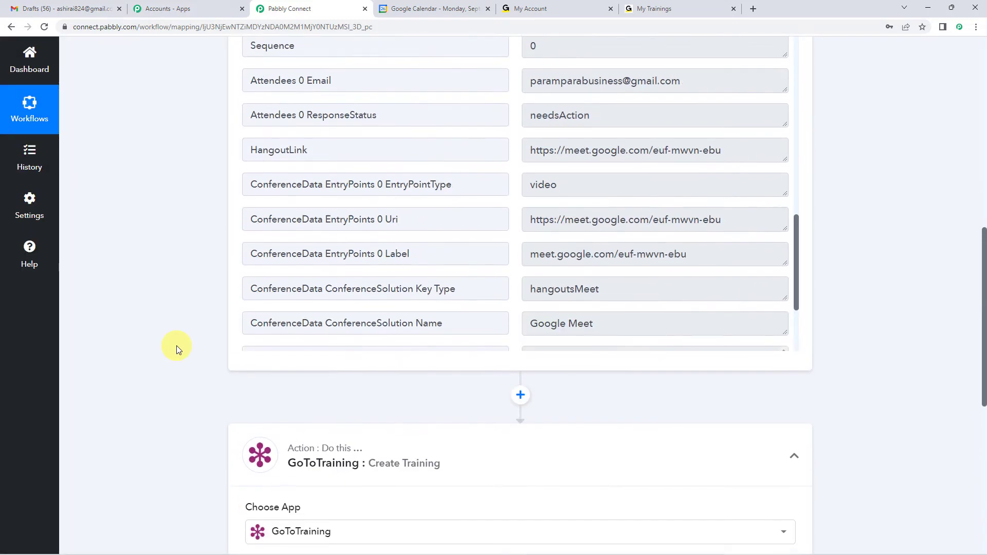
scroll(177, 345, "up", 8)
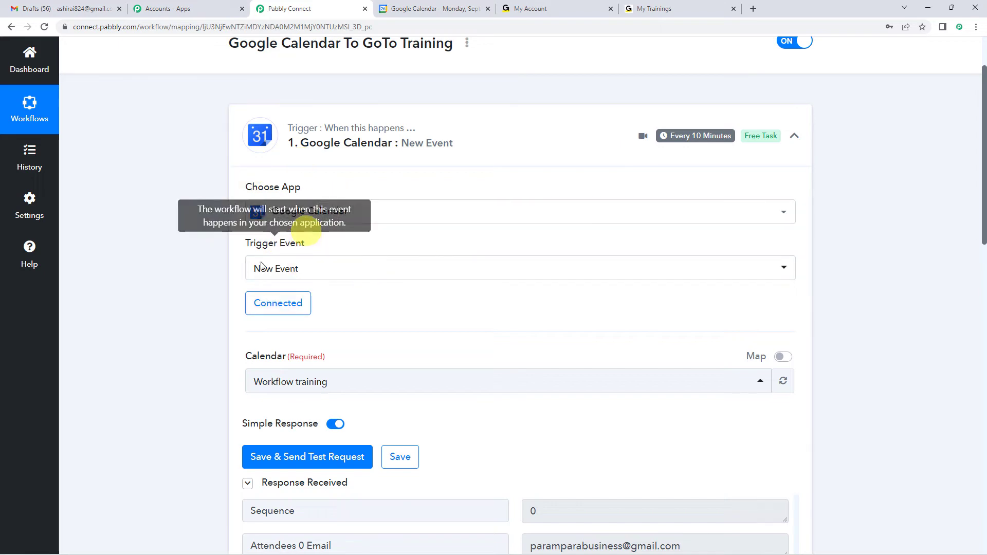
scroll(196, 334, "down", 15)
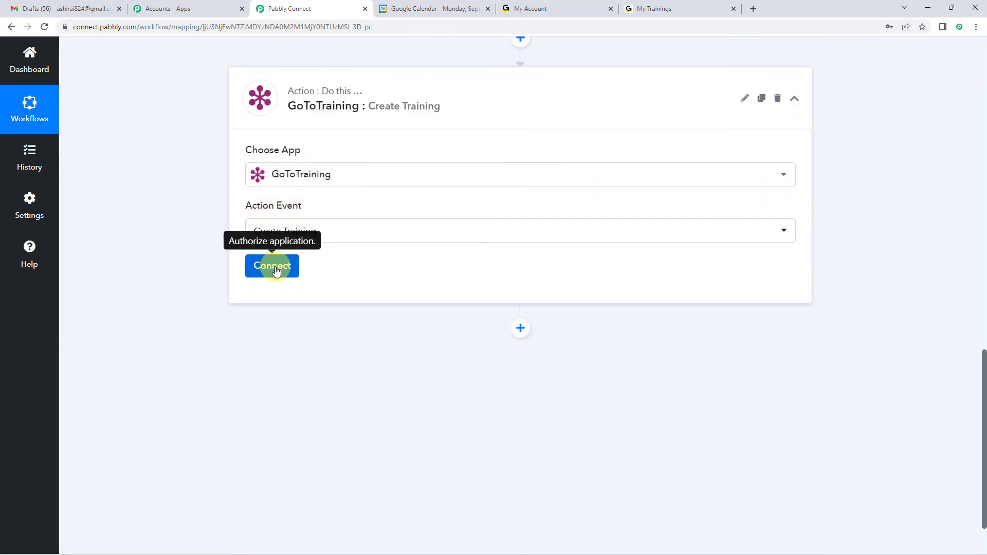
left_click(276, 272)
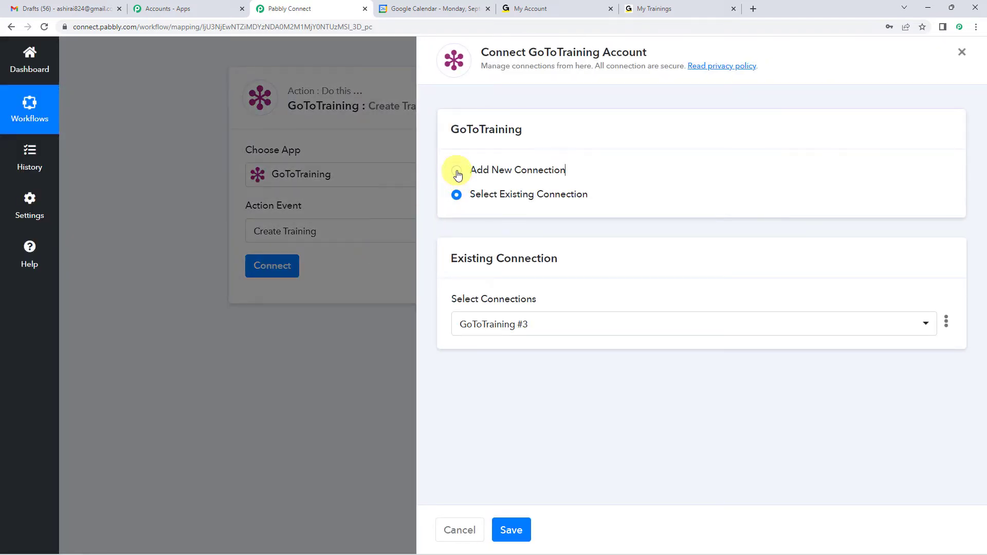
left_click(457, 172)
left_click(514, 307)
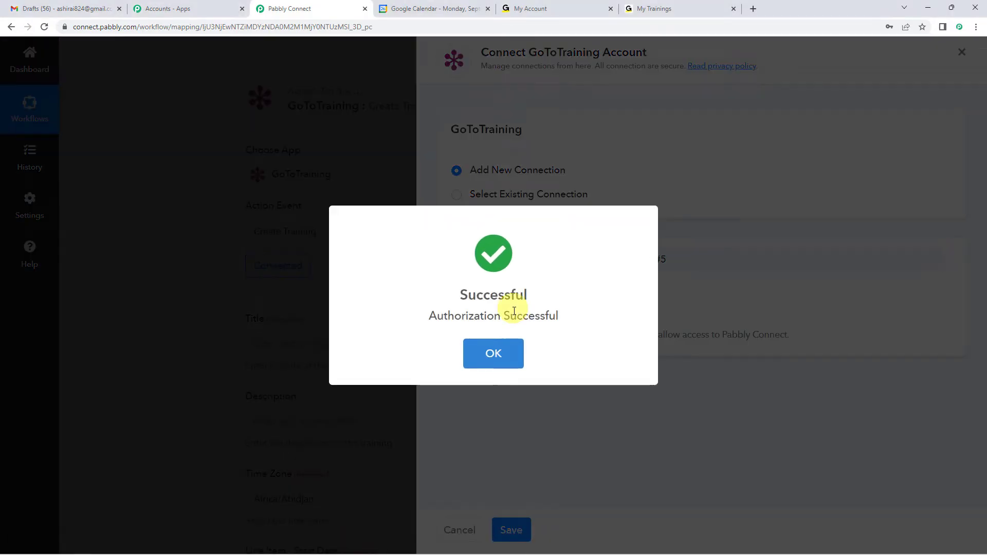
left_click(498, 351)
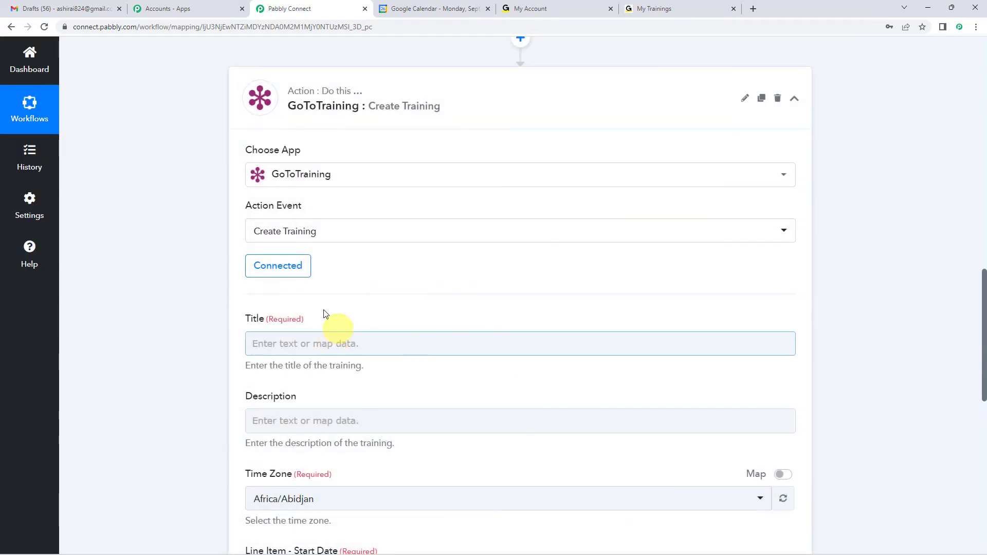
- Review the Create Training fields and the Google Calendar event data available for mapping to the Title
scroll(279, 313, "down", 2)
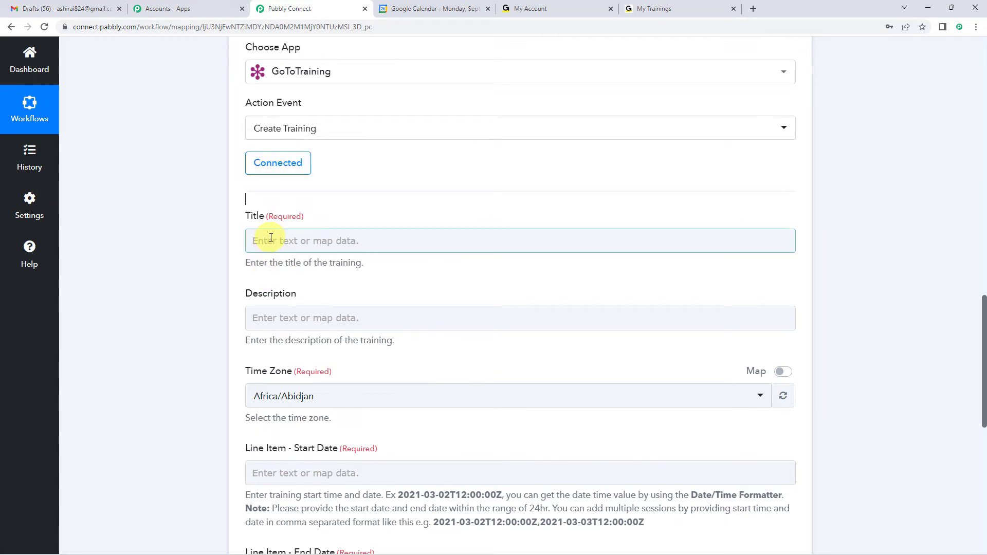
scroll(291, 338, "down", 2)
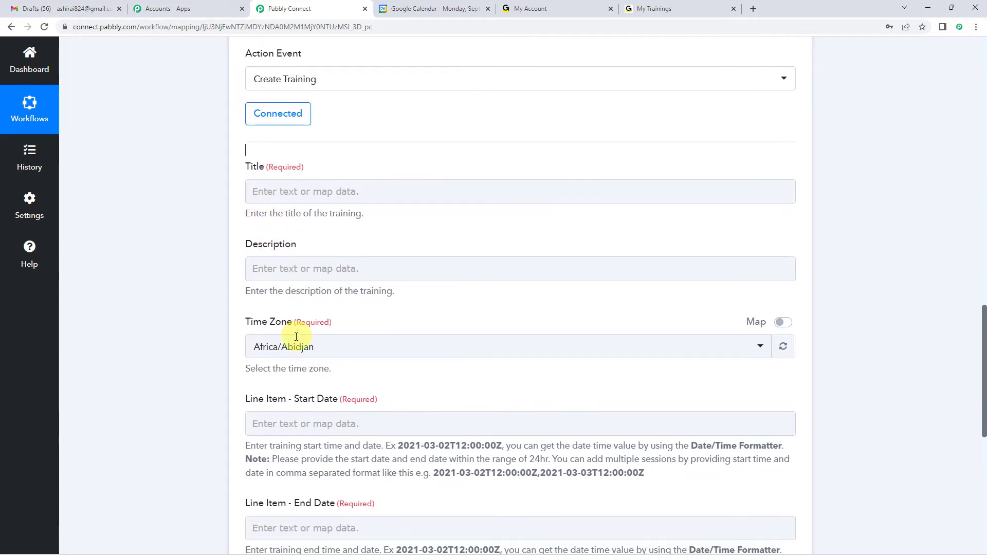
scroll(334, 267, "up", 3)
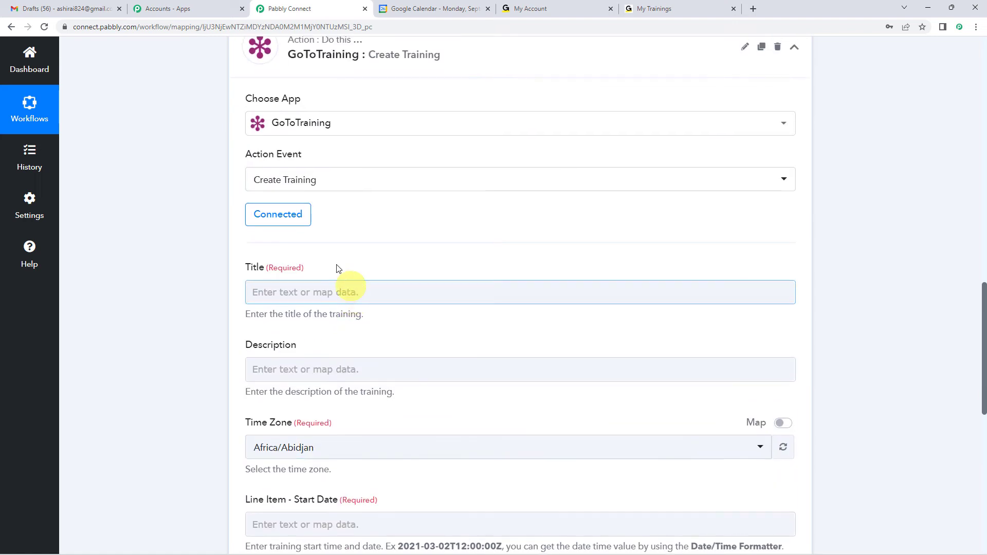
left_click(280, 295)
scroll(181, 254, "down", 2)
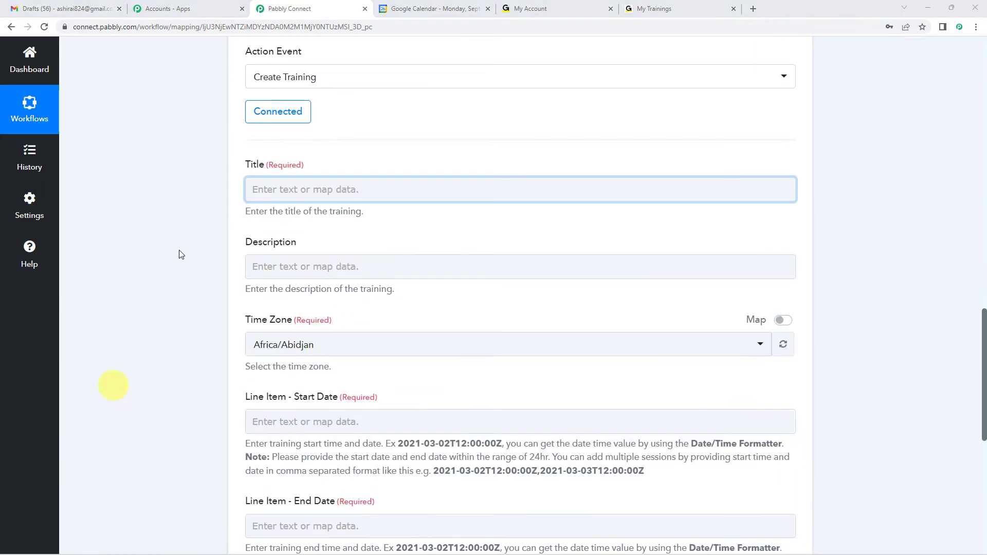
left_click(283, 192)
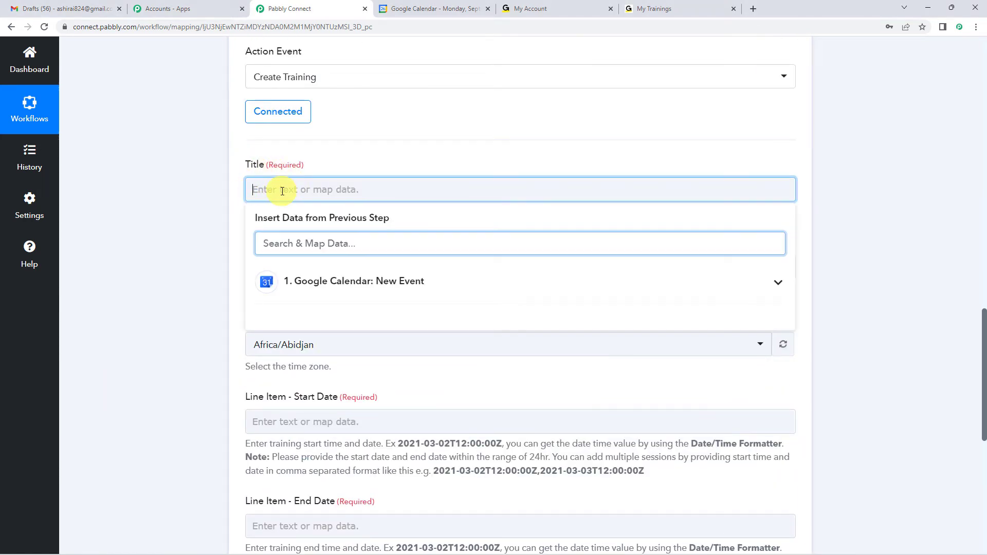
left_click(324, 289)
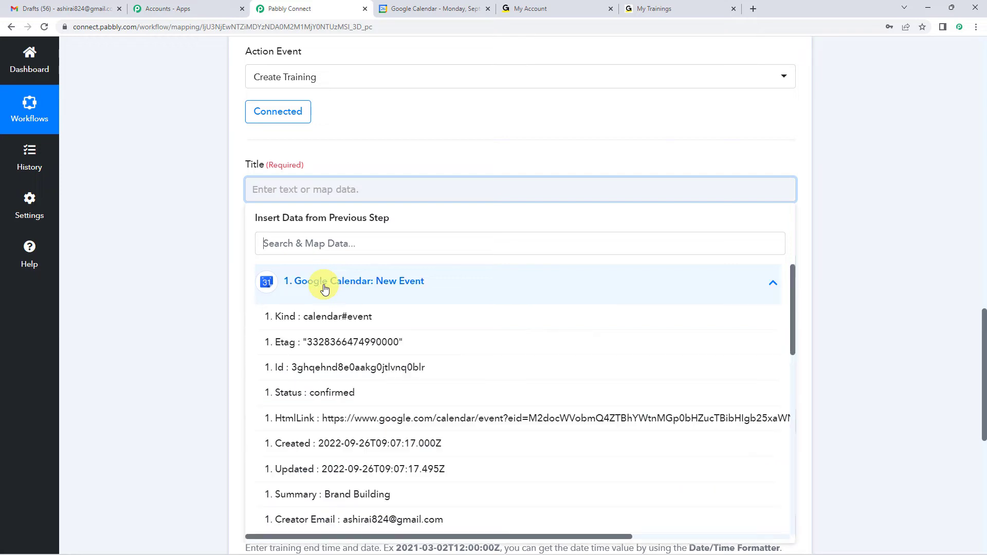
scroll(348, 379, "down", 1)
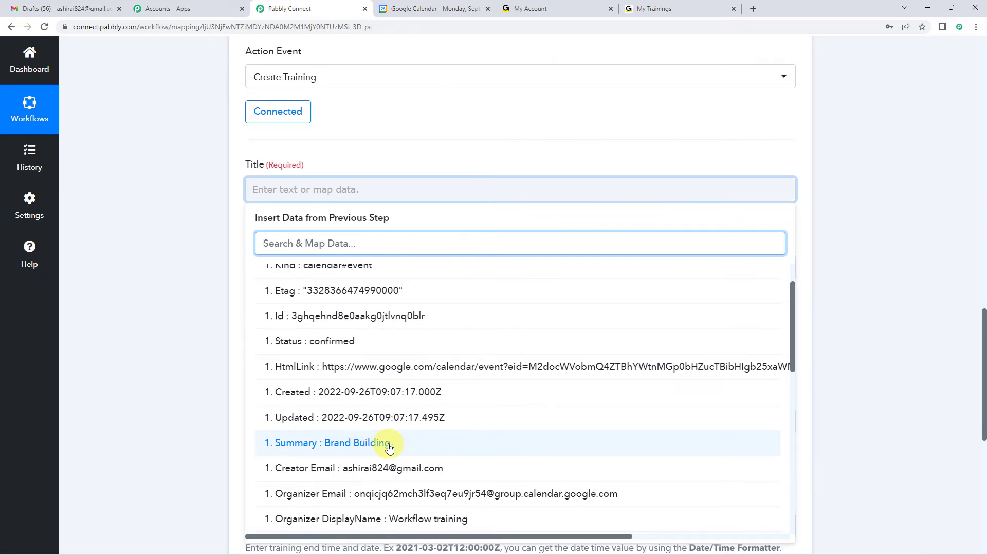
scroll(389, 447, "up", 1)
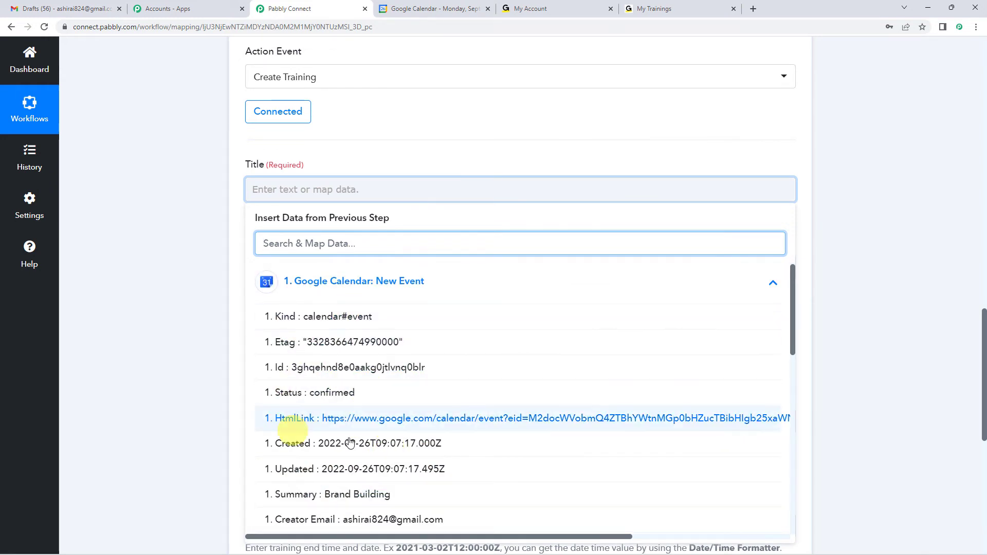
left_click(292, 283)
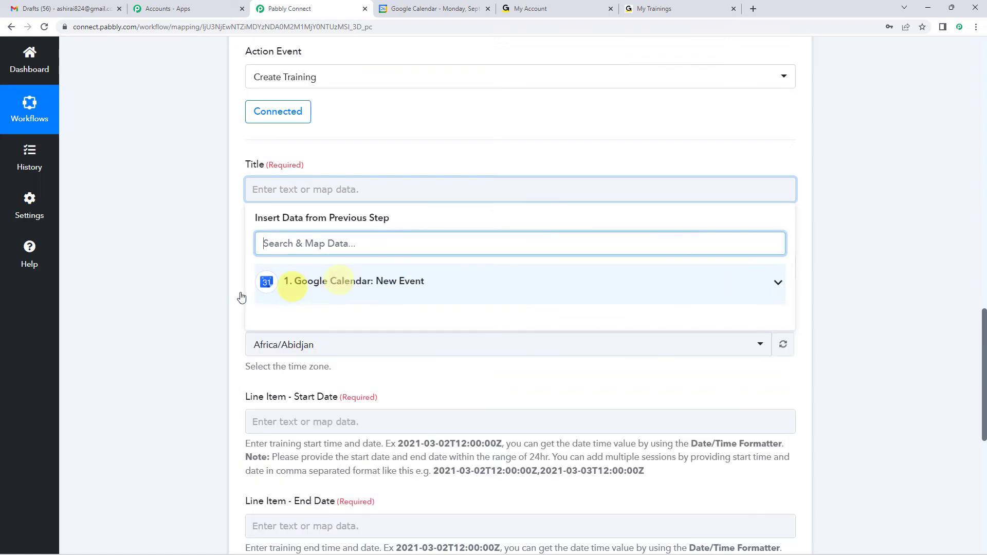
- Review the Google Calendar trigger's setup and the event details in its received response
scroll(181, 316, "up", 20)
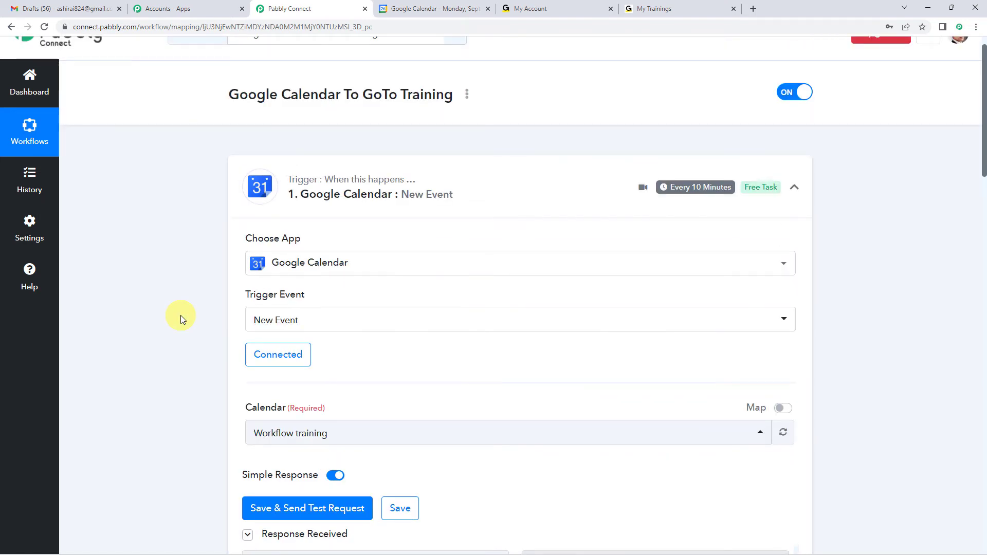
scroll(180, 316, "down", 4)
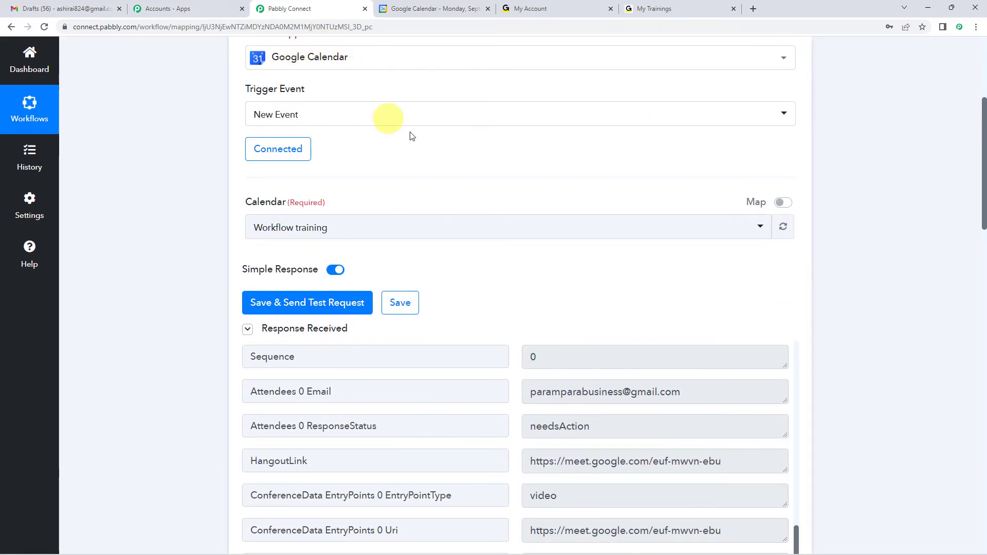
scroll(493, 193, "down", 3)
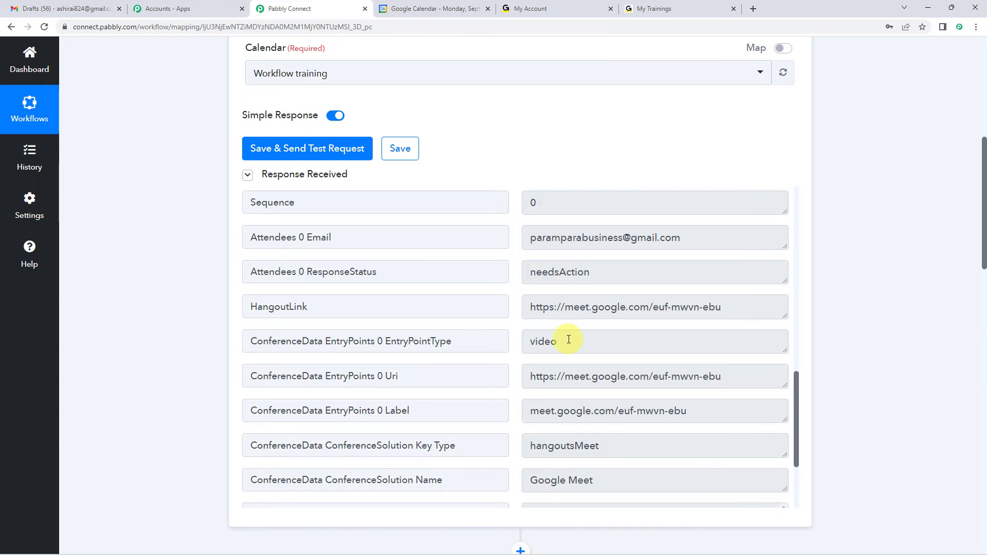
scroll(569, 340, "up", 10)
scroll(175, 280, "down", 3)
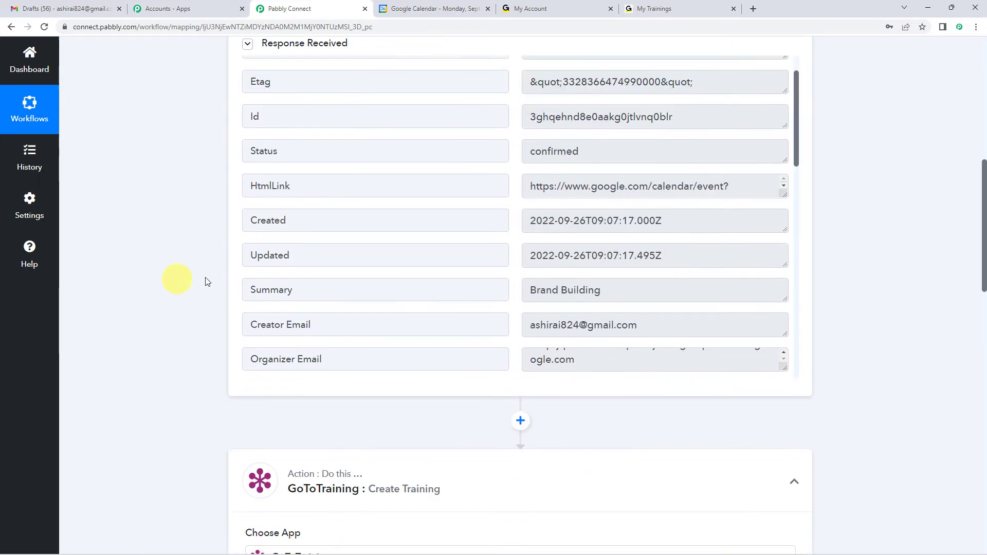
scroll(591, 206, "up", 2)
scroll(212, 271, "down", 3)
scroll(211, 272, "down", 7)
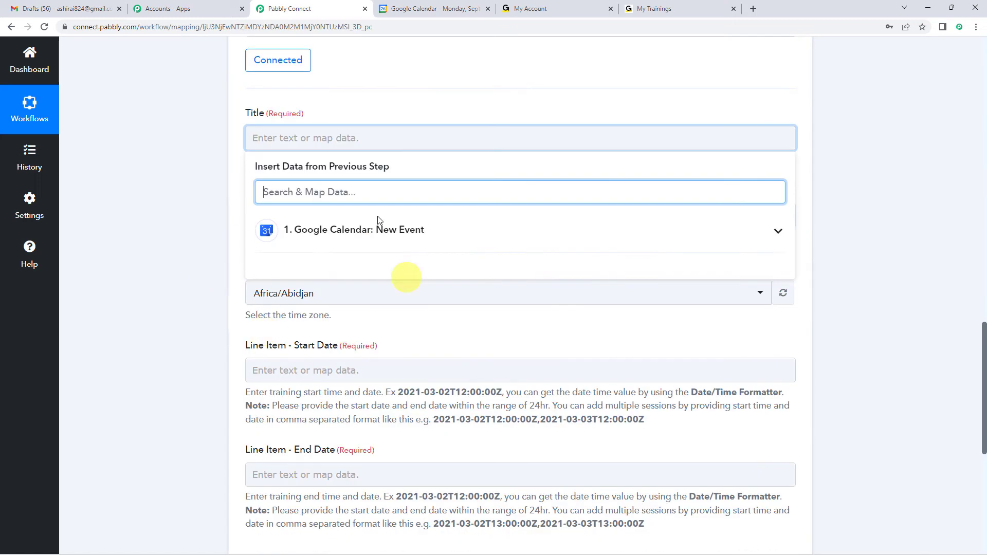
- Map the training's Title to the Summary value from the Google Calendar New Event trigger
left_click(348, 237)
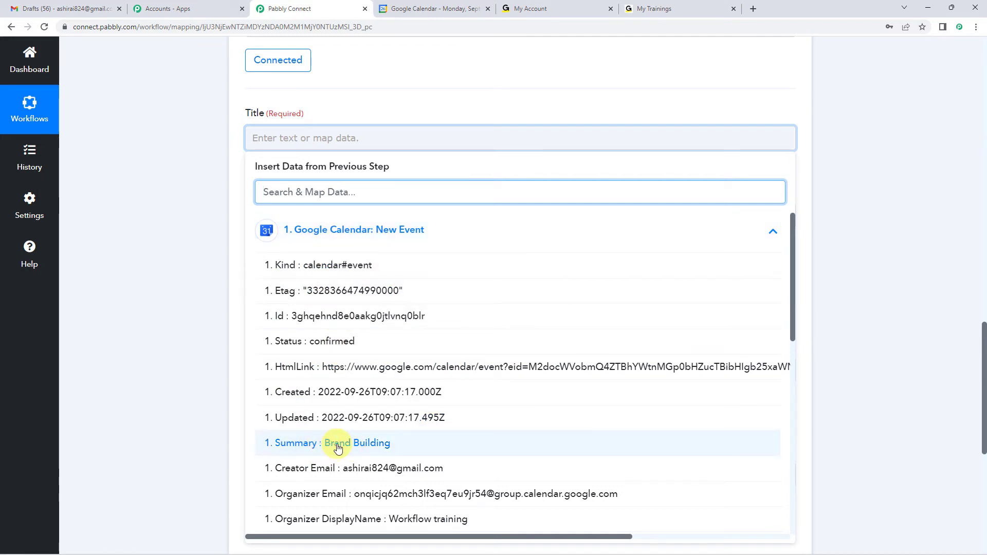
left_click(366, 449)
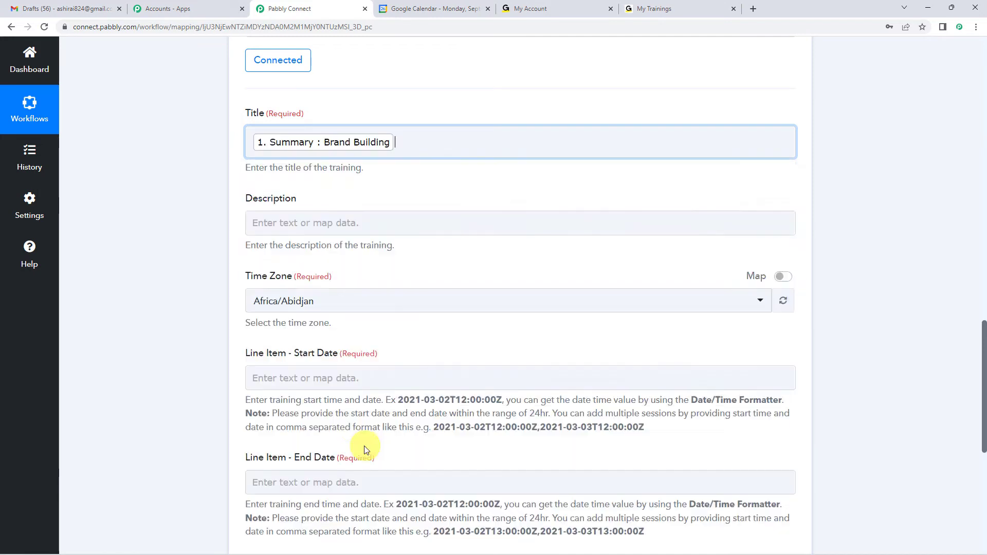
left_click(238, 159)
- Leave the training's Description empty and set its Time Zone to Asia/Kolkata
left_click(290, 230)
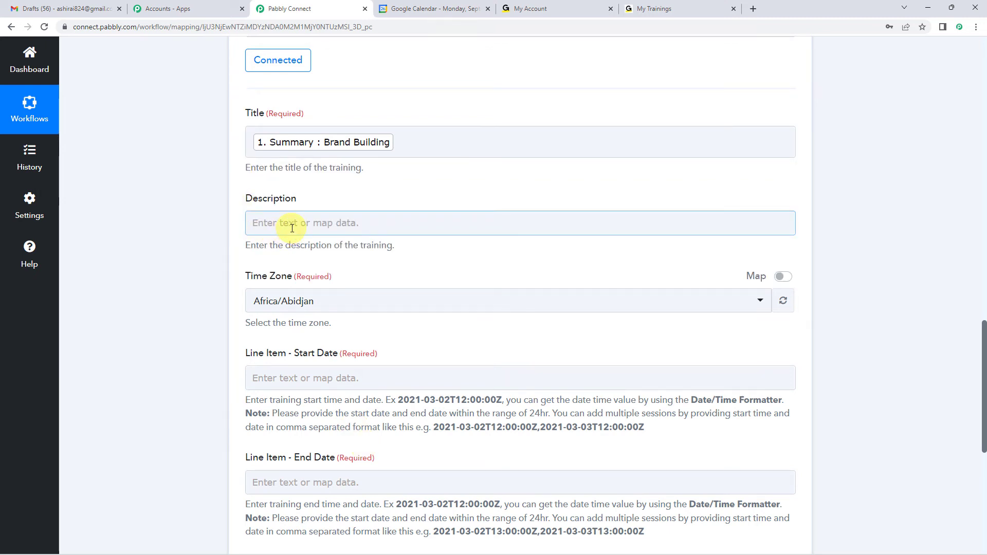
left_click(302, 200)
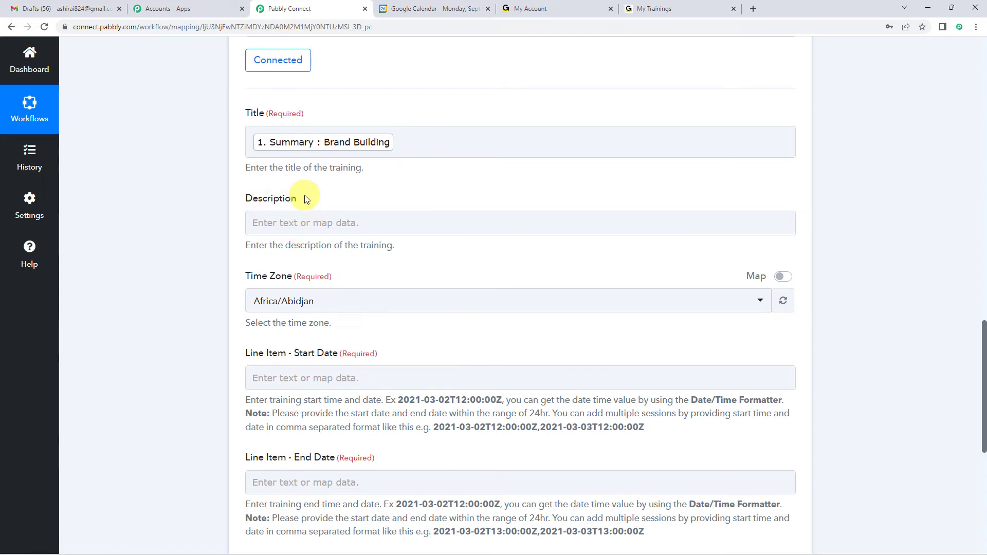
left_click(304, 198)
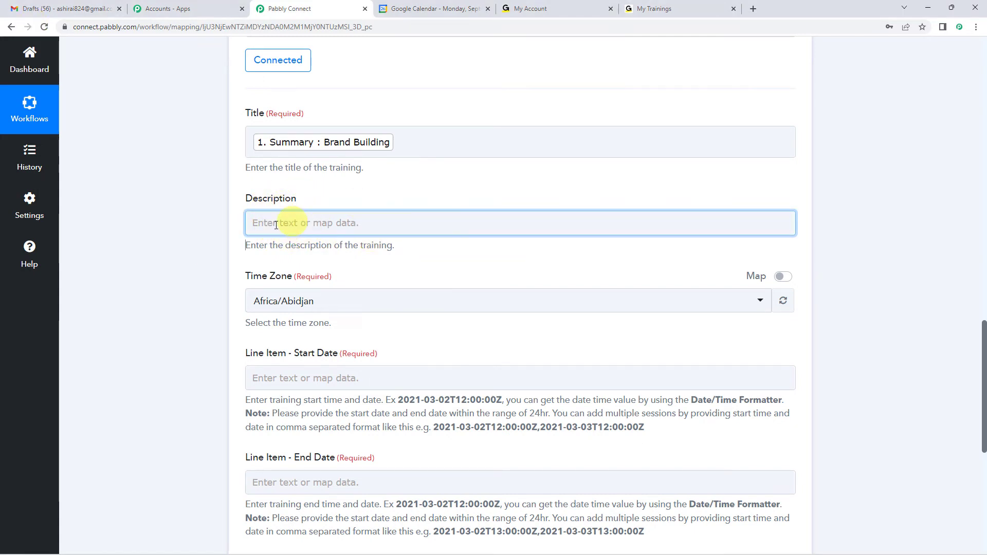
scroll(257, 239, "down", 4)
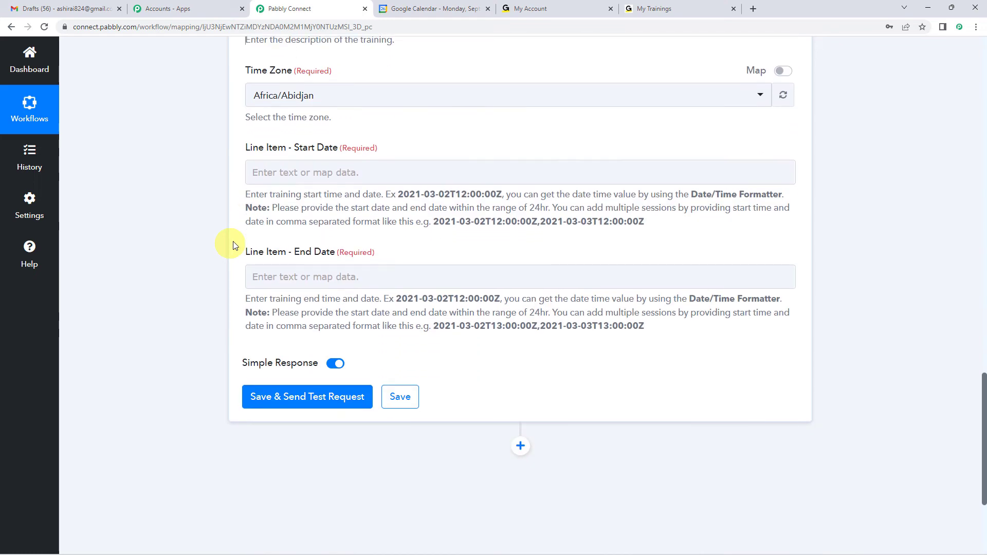
left_click(284, 176)
left_click(287, 96)
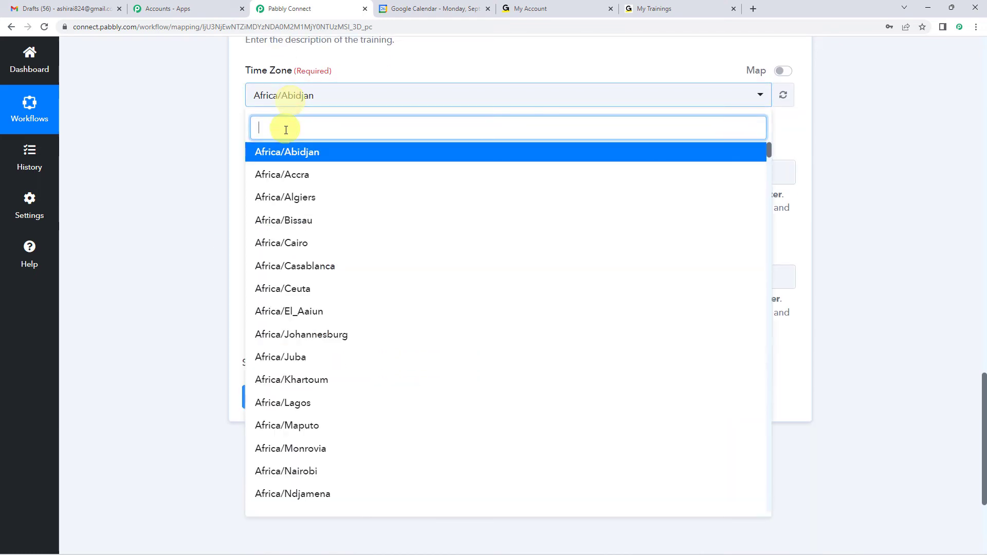
type("kol")
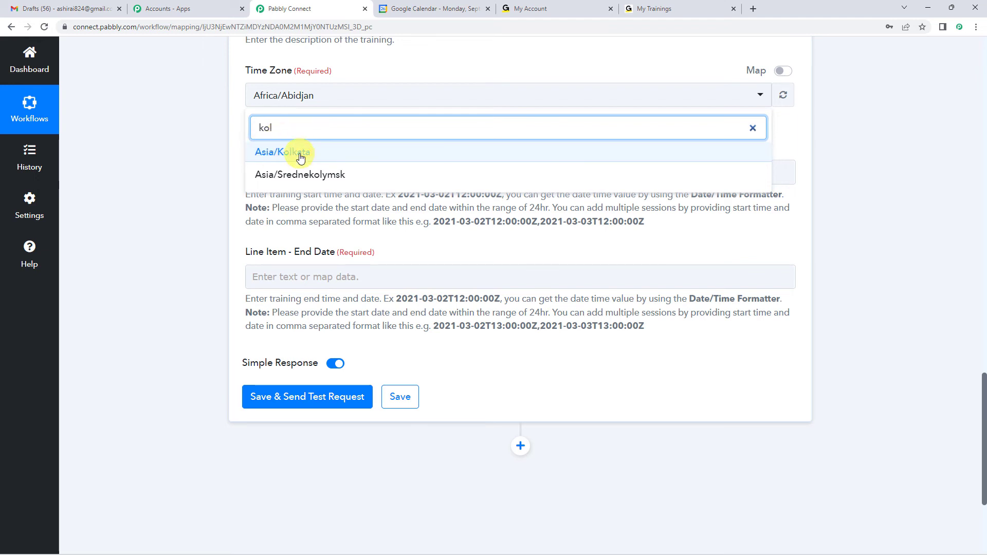
left_click(301, 154)
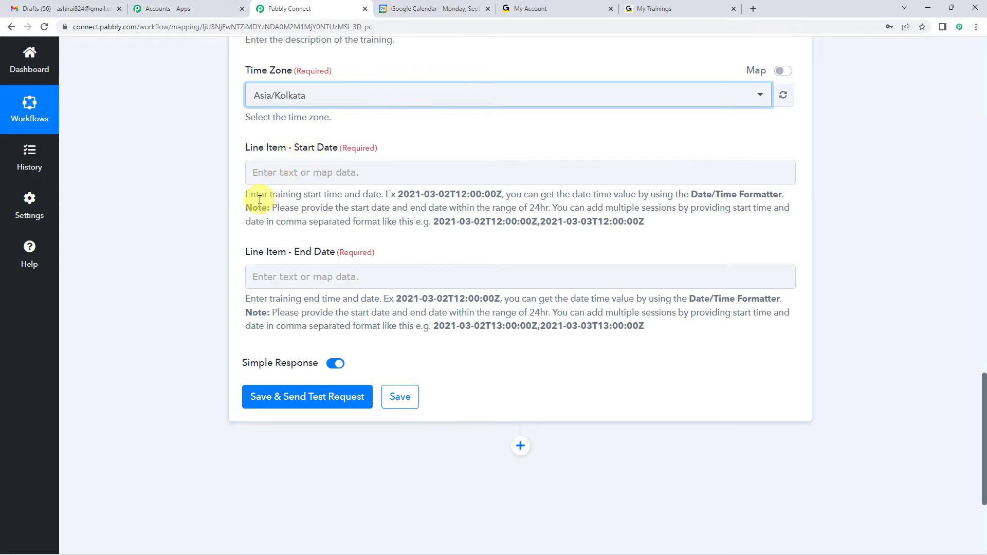
- Check the example start date format, and map Line Item - Start Date to the Google Calendar event's Start DateTime value
left_click_drag(277, 197, 484, 195)
left_click(402, 208)
left_click(452, 197)
left_click(440, 195)
left_click_drag(415, 194, 502, 195)
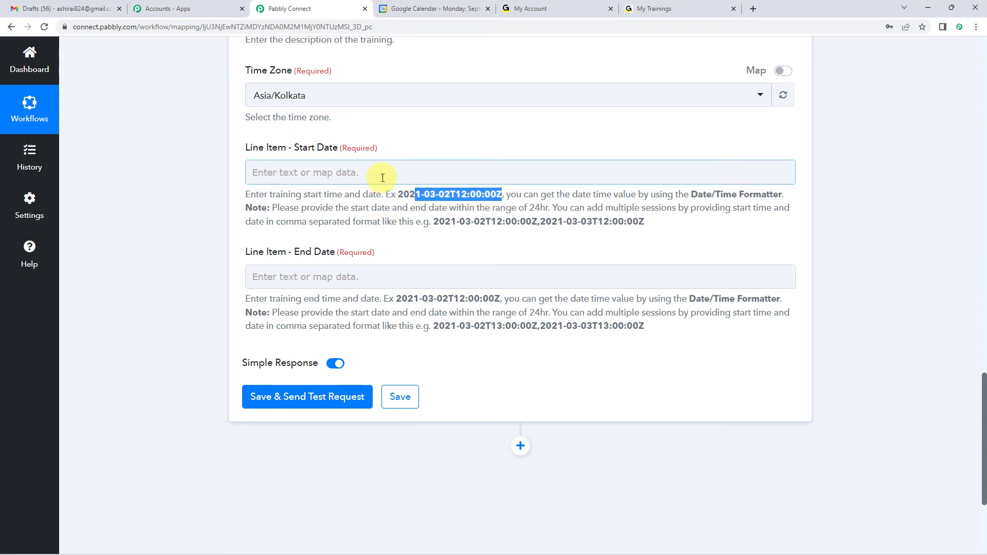
left_click(382, 178)
left_click(360, 263)
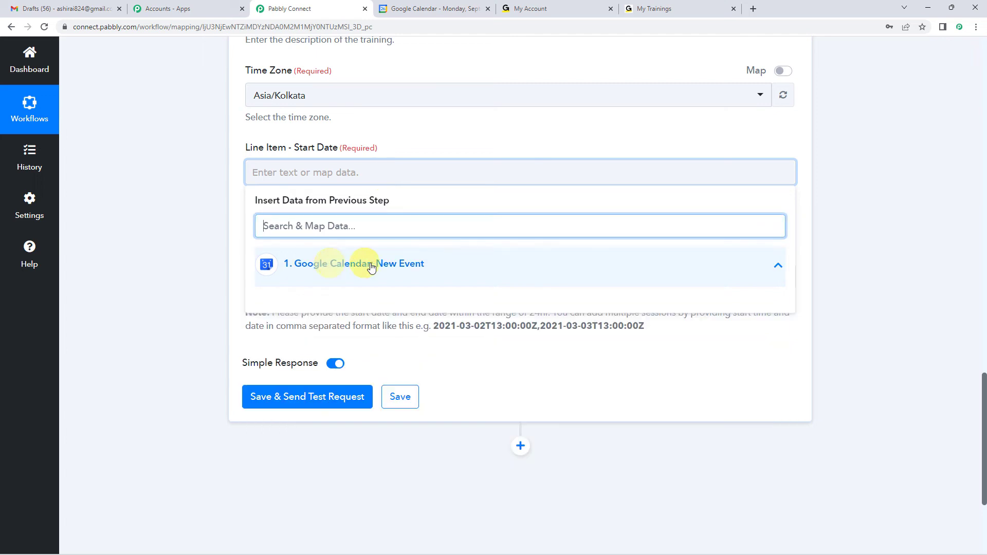
left_click(368, 264)
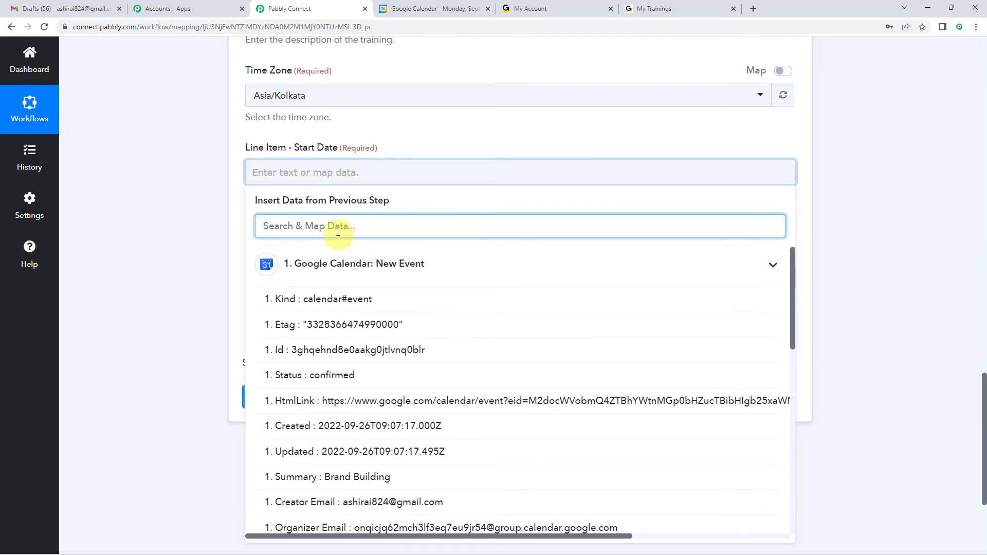
type("start")
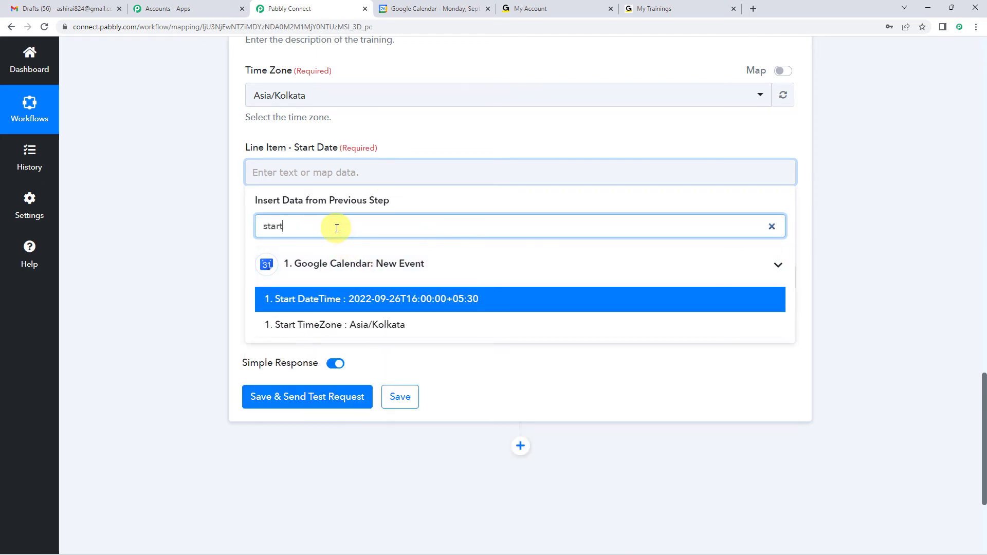
left_click(370, 299)
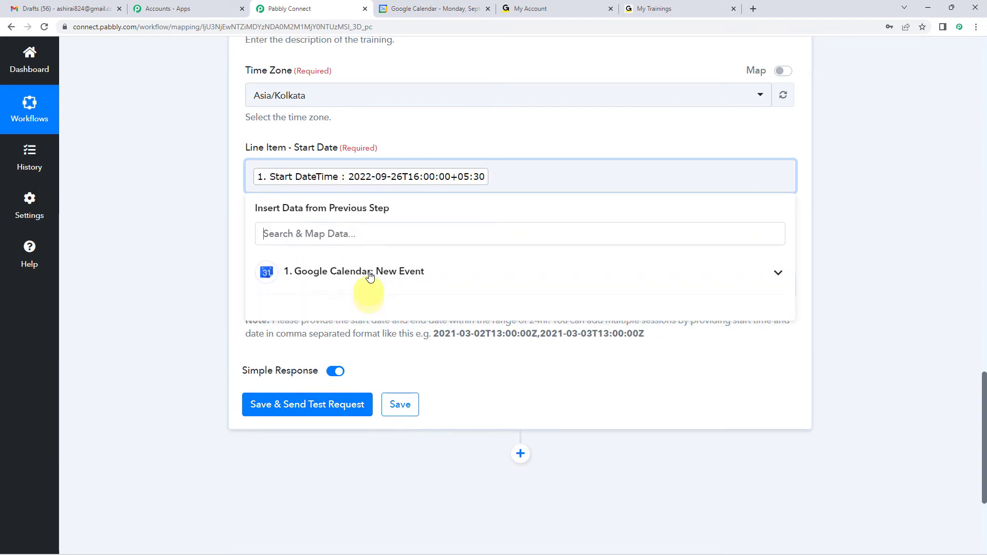
left_click(369, 153)
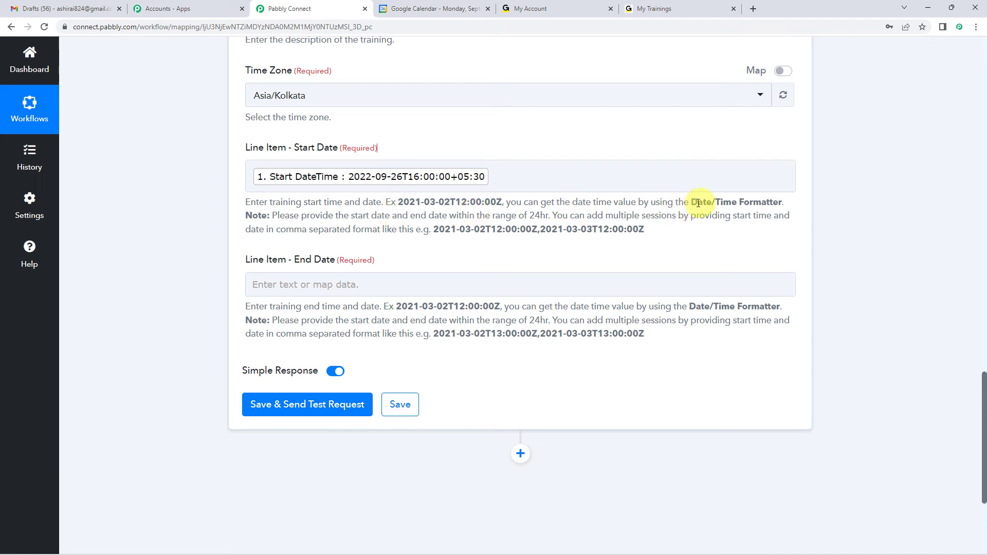
- Map Line Item - End Date to the End DateTime value from the Google Calendar New Event trigger
left_click_drag(690, 203, 785, 203)
scroll(231, 235, "down", 2)
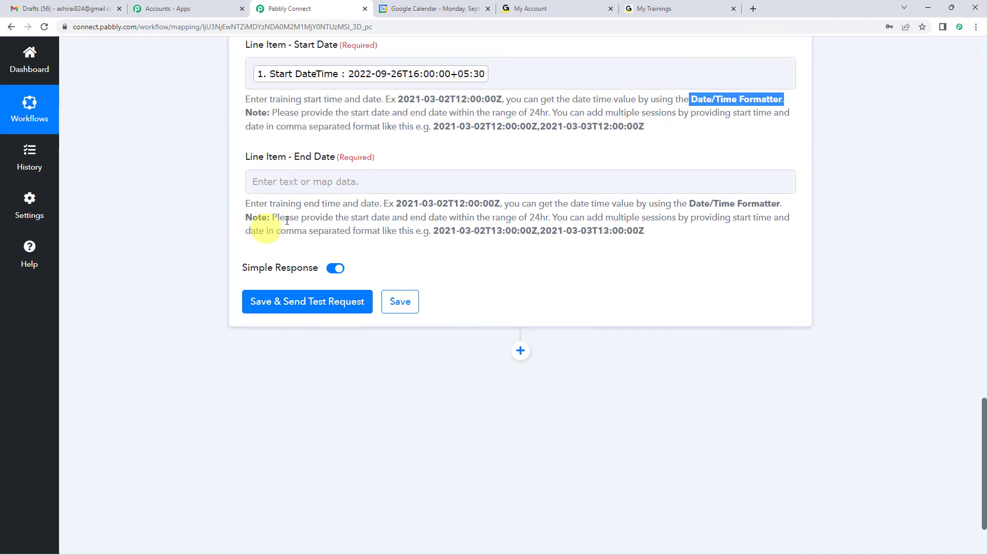
left_click(307, 184)
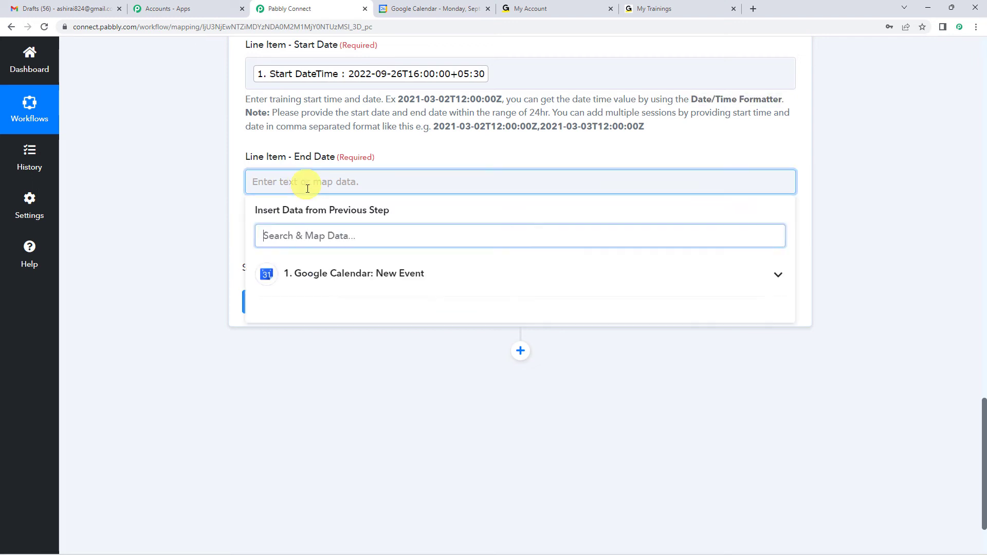
left_click(302, 273)
type("end")
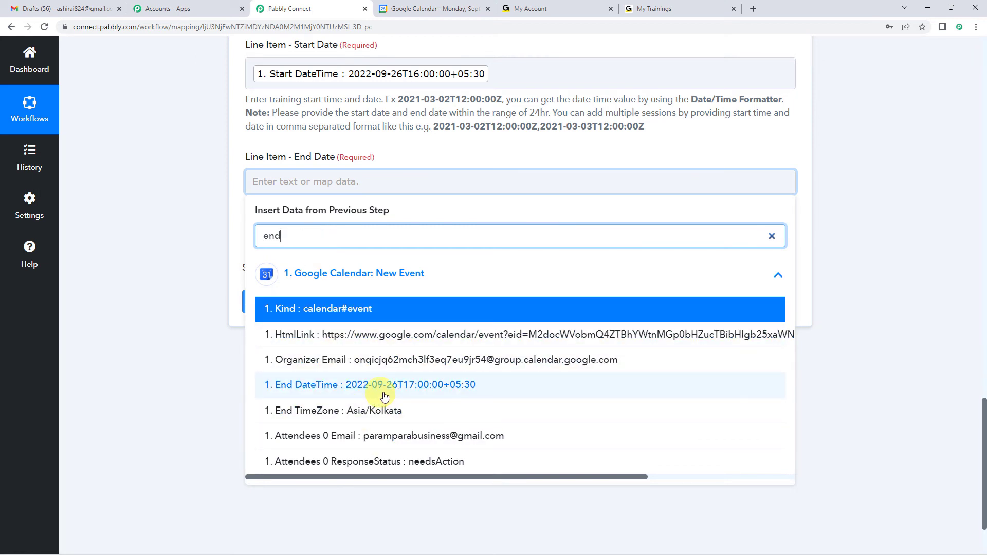
left_click(417, 390)
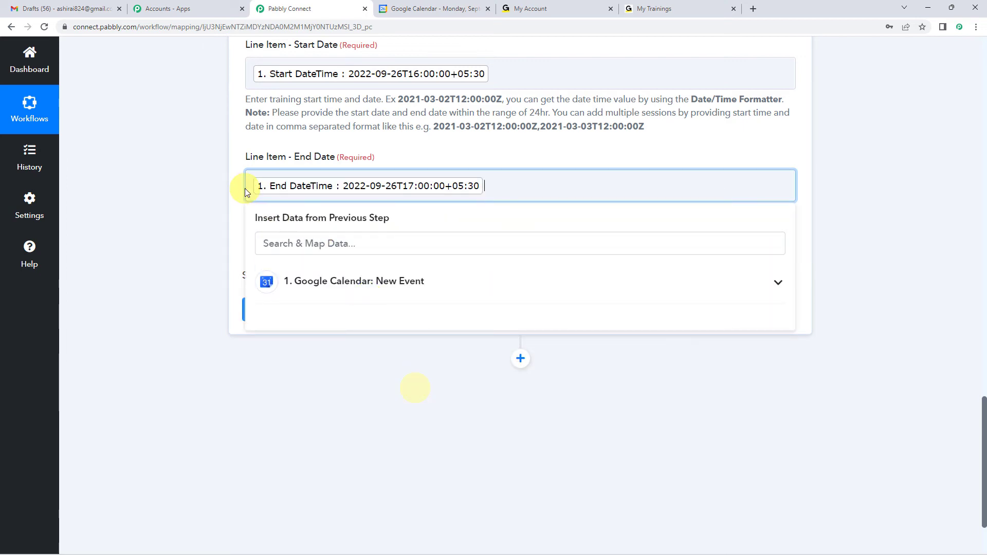
left_click_drag(400, 212, 522, 213)
left_click(485, 238)
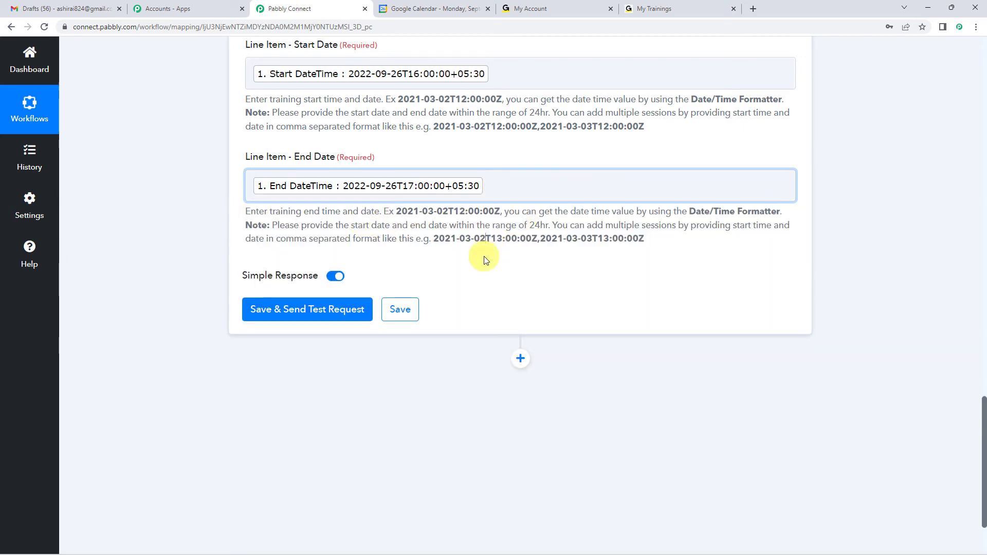
- Review the mapped title, description, time zone and dates of the Create Training action against the Google Calendar trigger's setup
scroll(485, 260, "up", 7)
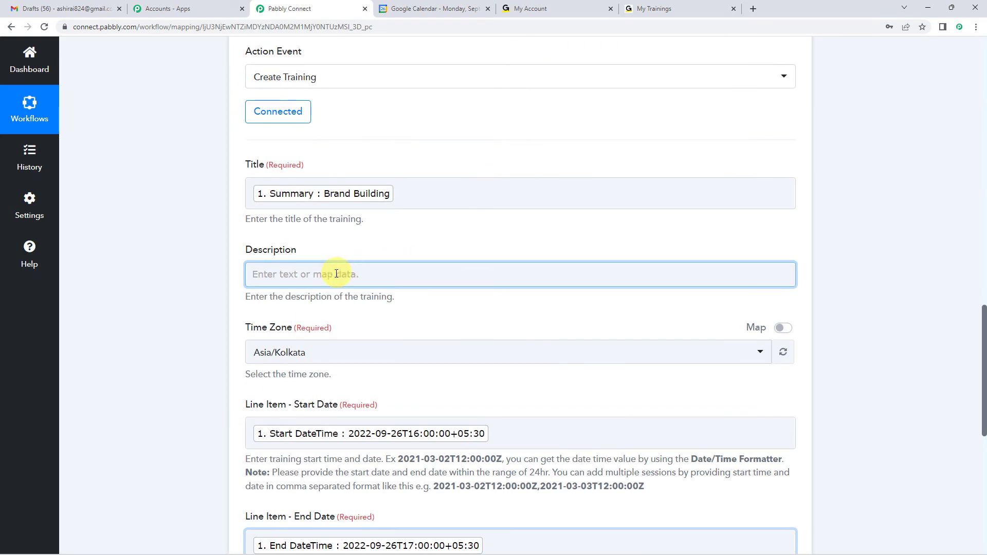
scroll(272, 327, "down", 6)
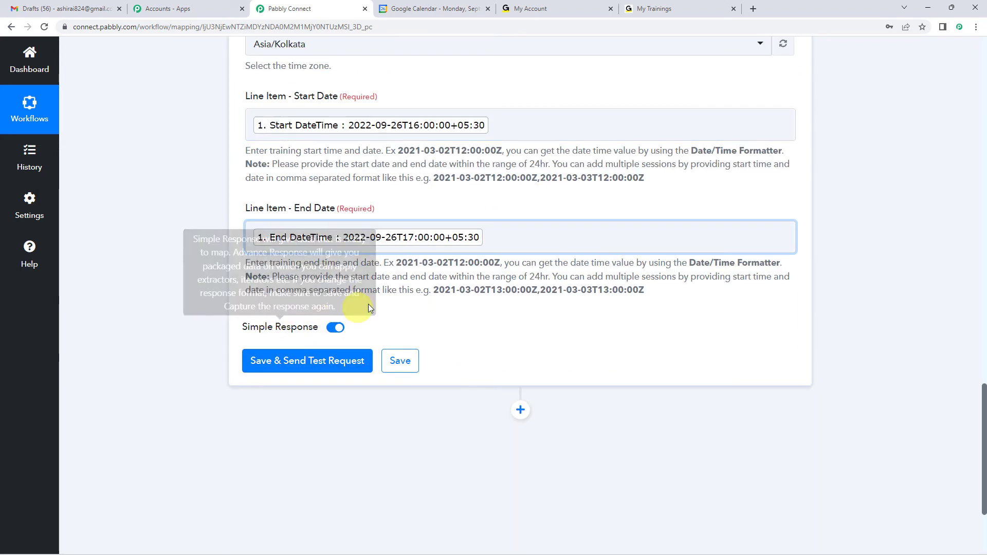
left_click(109, 190)
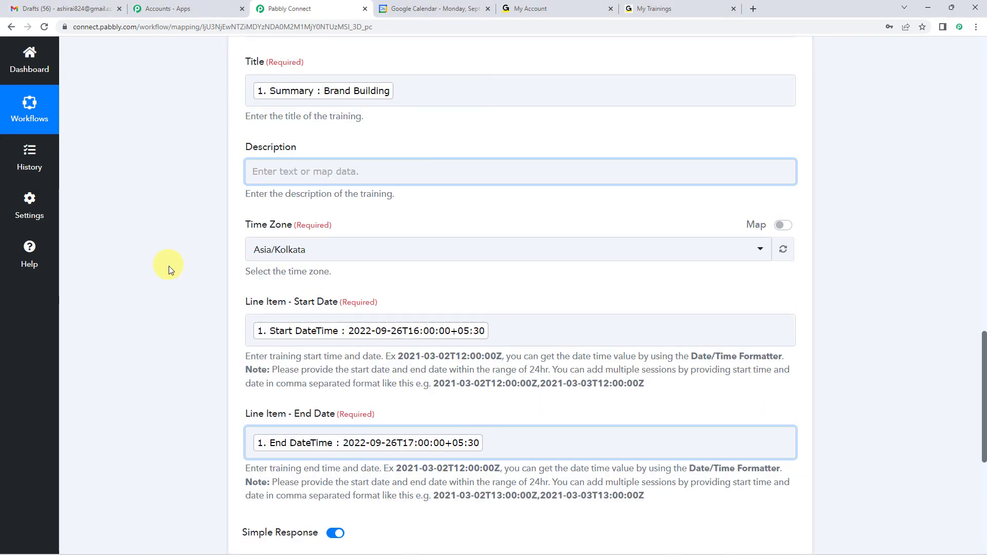
scroll(169, 266, "down", 4)
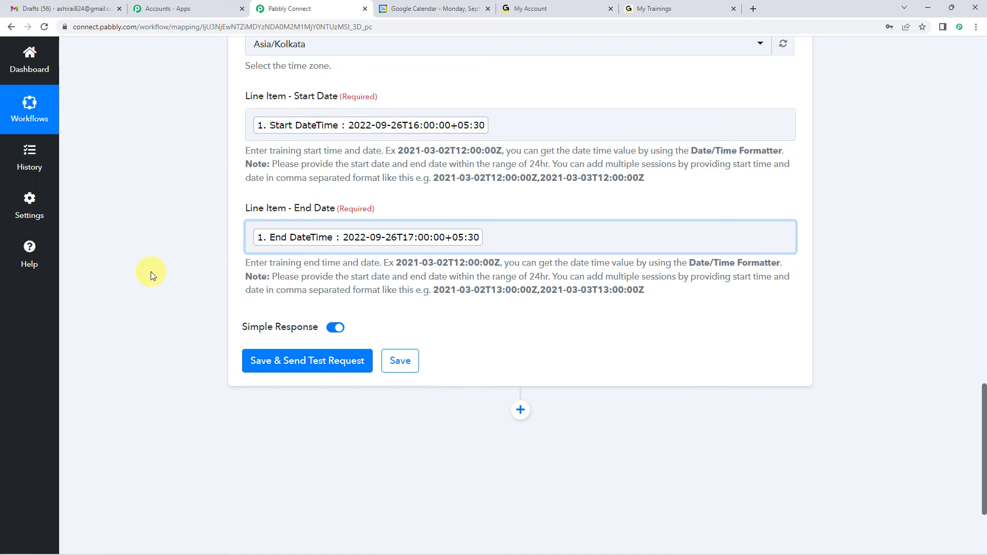
scroll(151, 271, "up", 2)
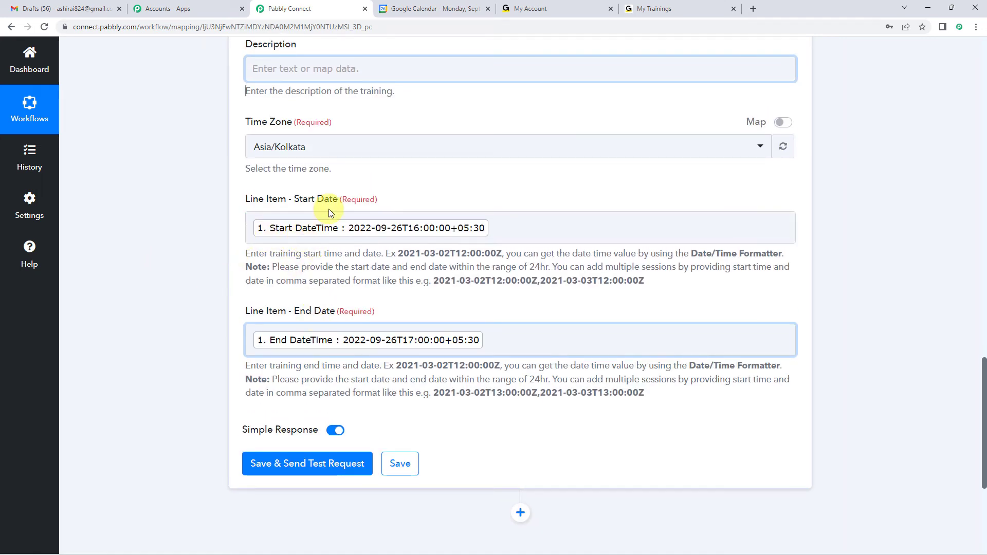
scroll(288, 303, "up", 5)
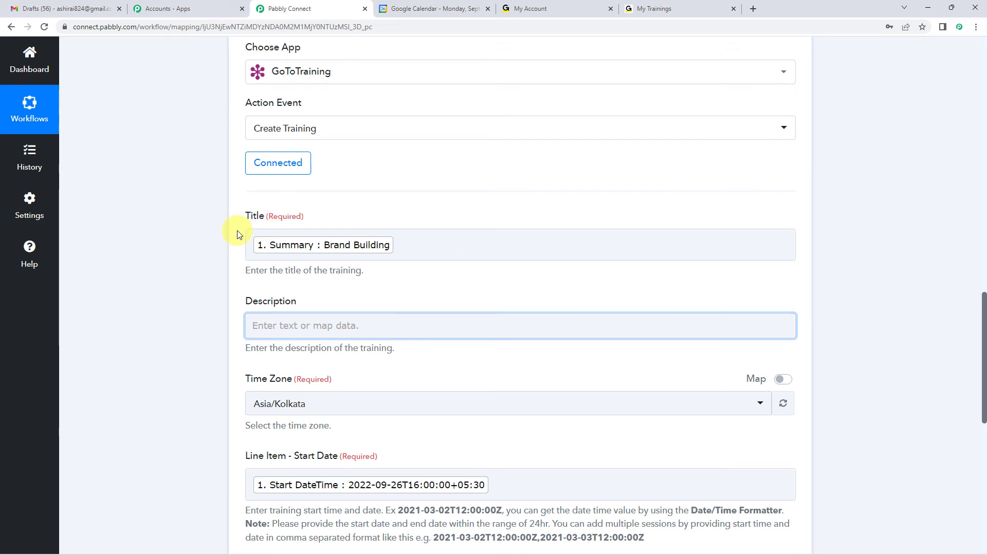
scroll(215, 298, "up", 15)
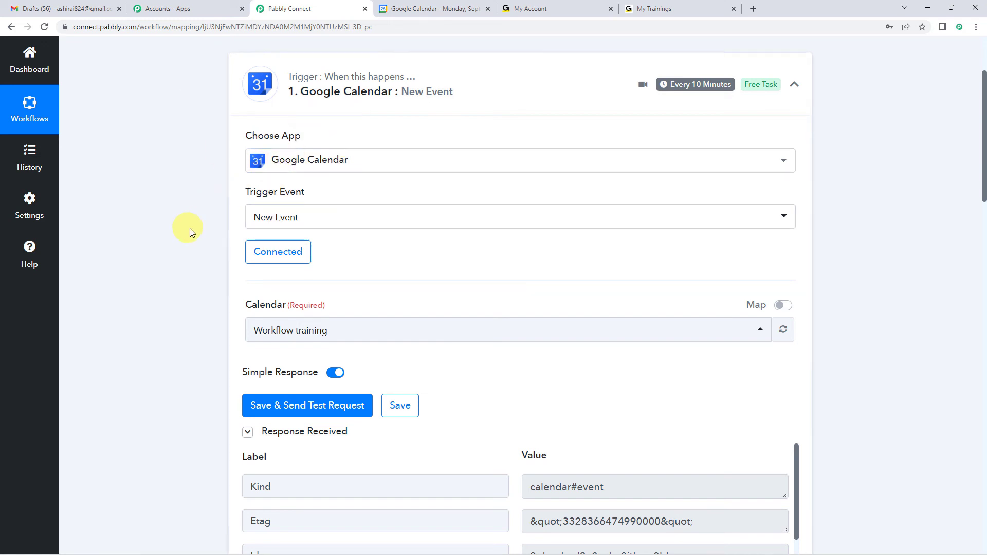
scroll(187, 291, "down", 5)
scroll(186, 291, "down", 10)
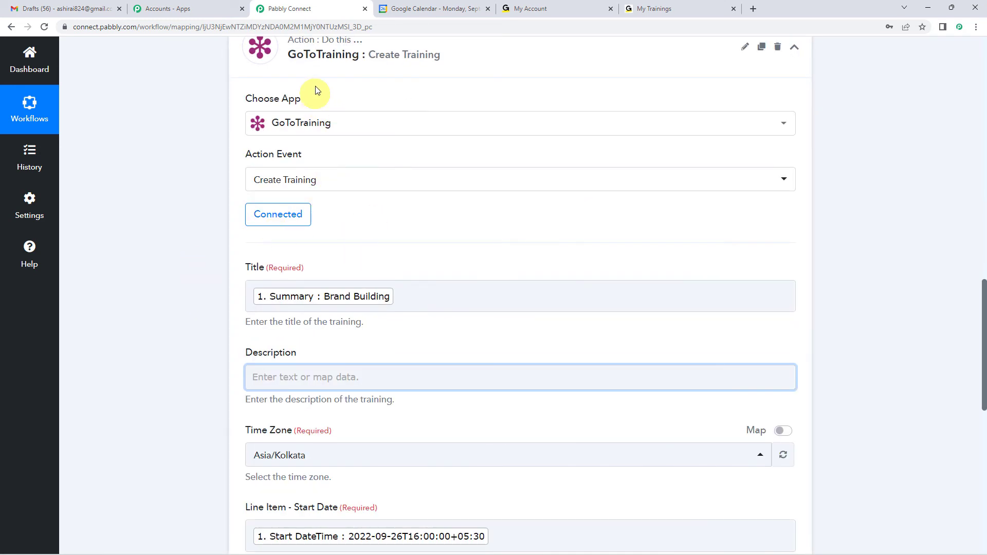
scroll(250, 217, "down", 3)
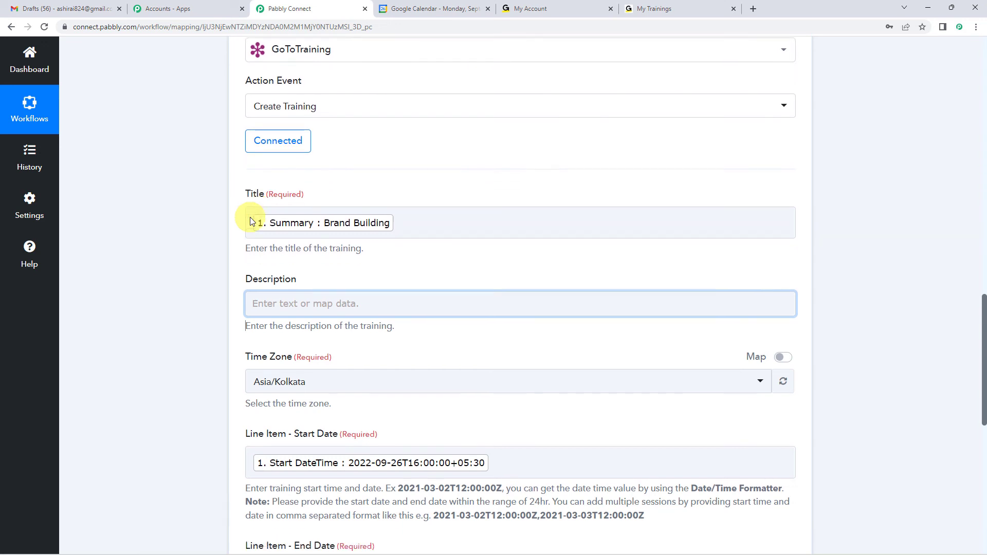
scroll(309, 390, "down", 1)
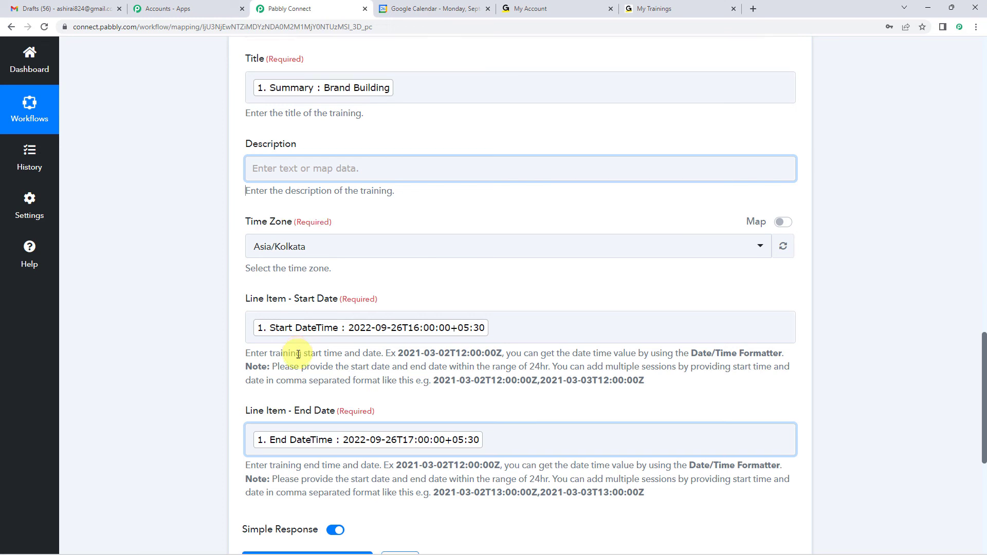
- Save the GoToTraining Create Training action and send its test request
scroll(298, 359, "down", 4)
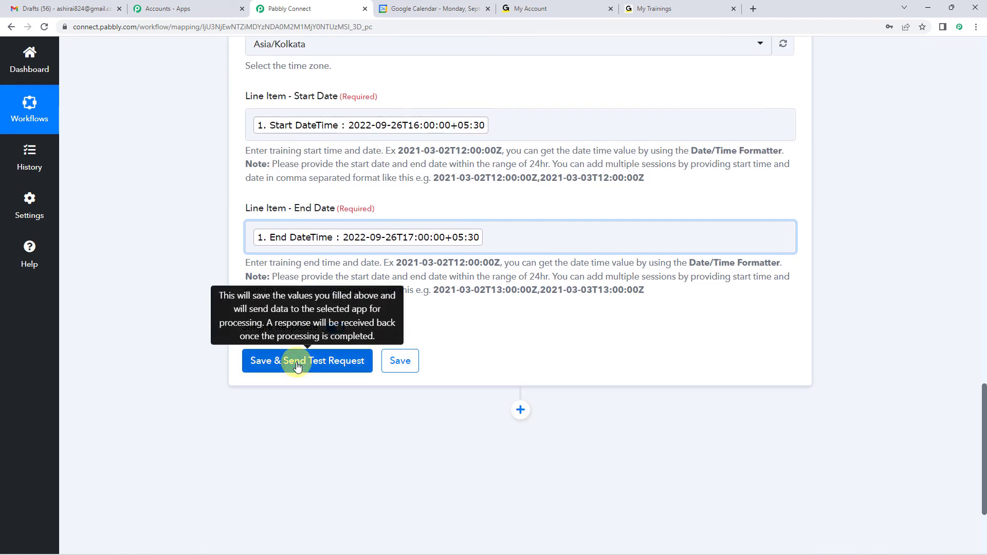
left_click(297, 363)
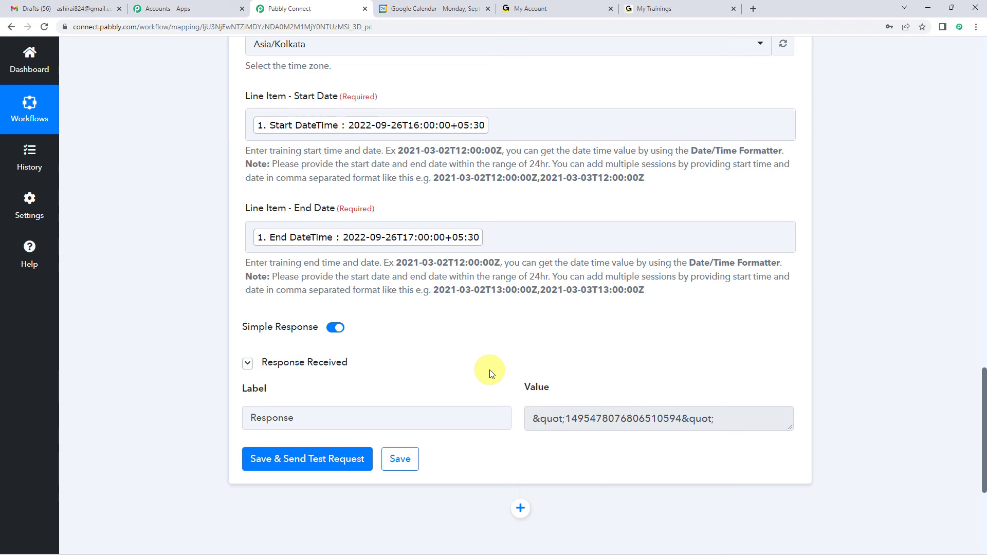
scroll(489, 369, "up", 9)
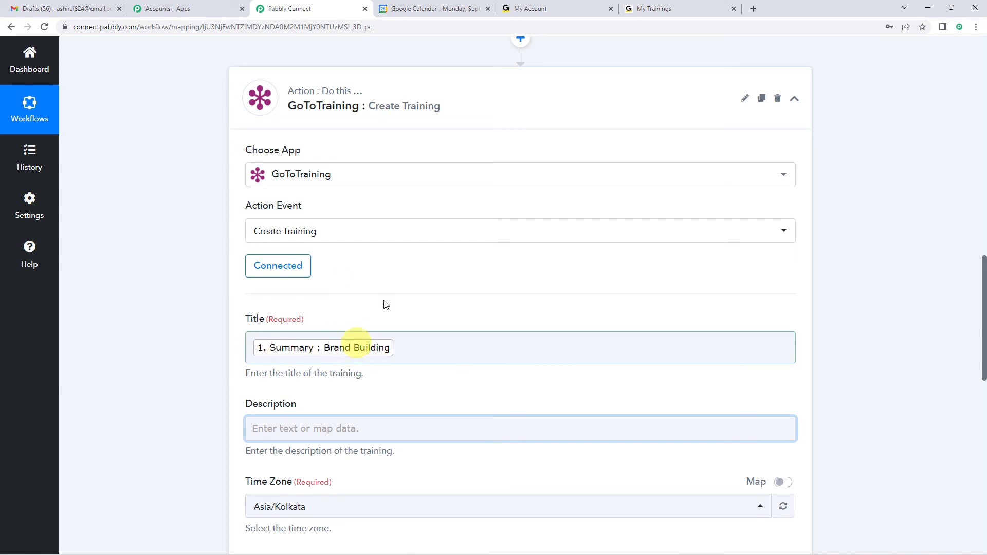
- Switch to GoTo Training's My Trainings page and examine the dates, times and titles in the Upcoming Trainings list
left_click(674, 5)
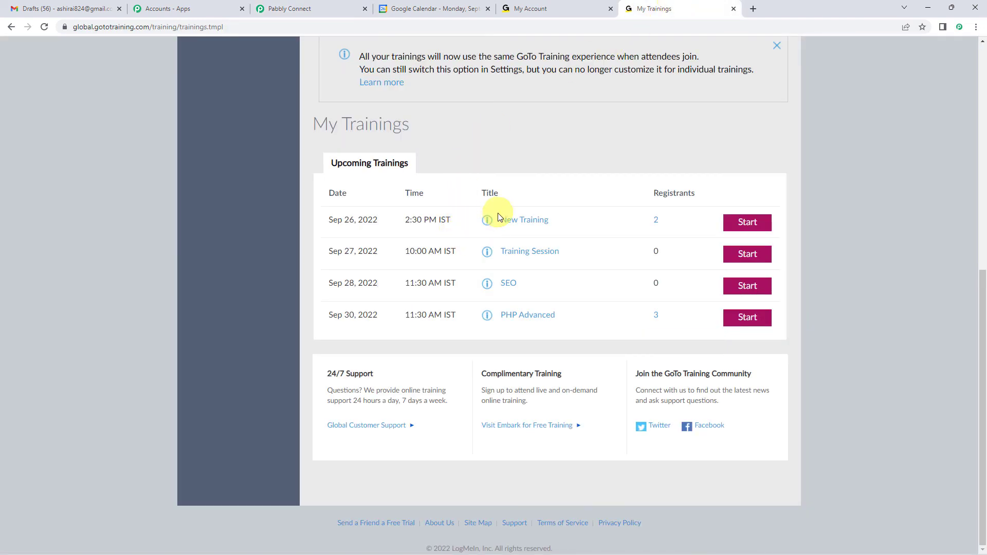
scroll(421, 191, "up", 1)
scroll(420, 192, "up", 10)
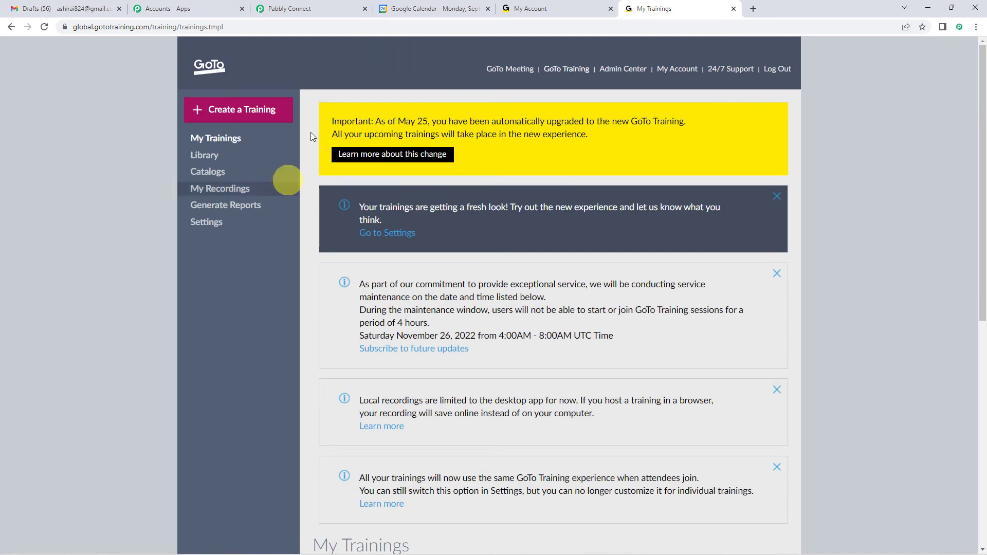
scroll(545, 242, "down", 6)
scroll(551, 269, "down", 3)
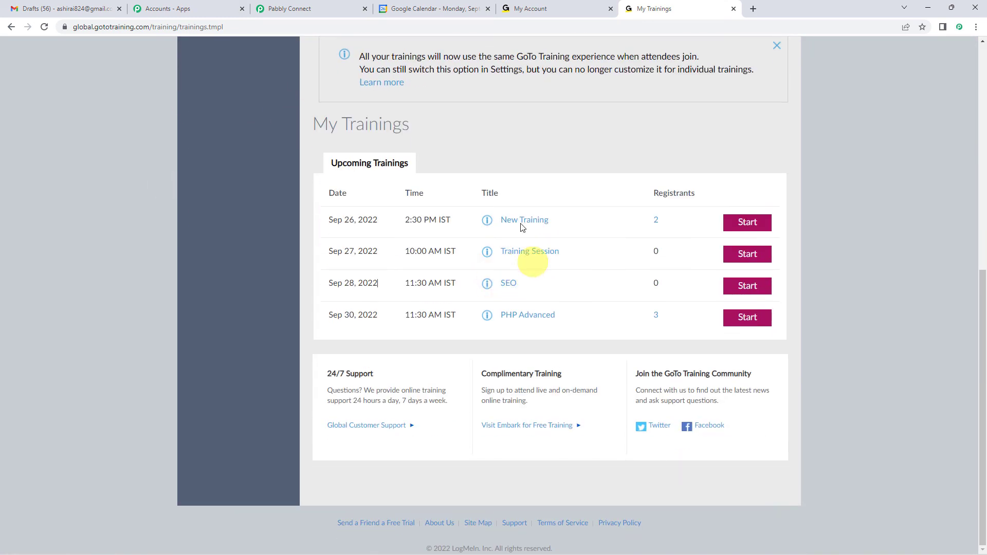
scroll(318, 232, "up", 8)
scroll(431, 320, "down", 8)
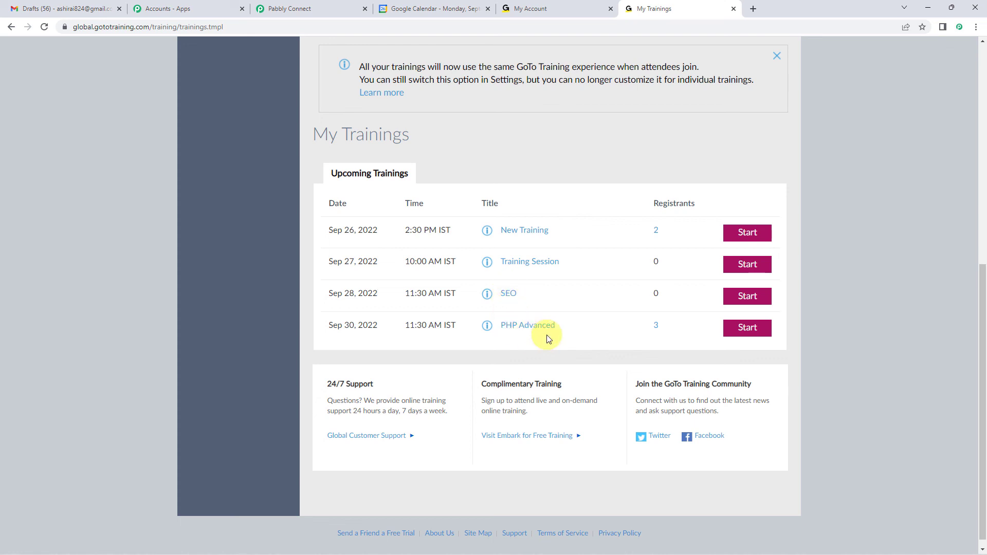
- Reload the My Trainings page and check Upcoming Trainings for the Brand Building training's date and time
scroll(77, 148, "up", 7)
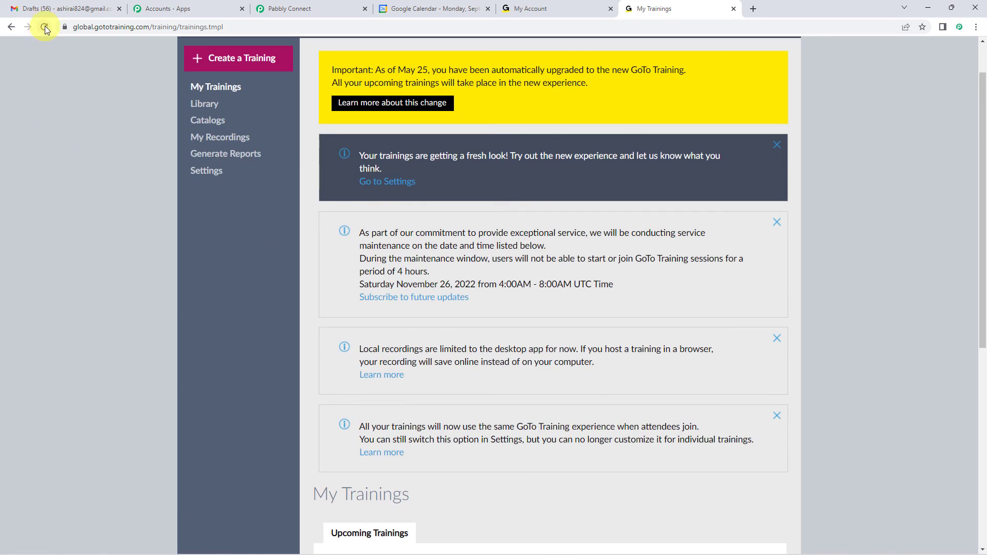
left_click(45, 27)
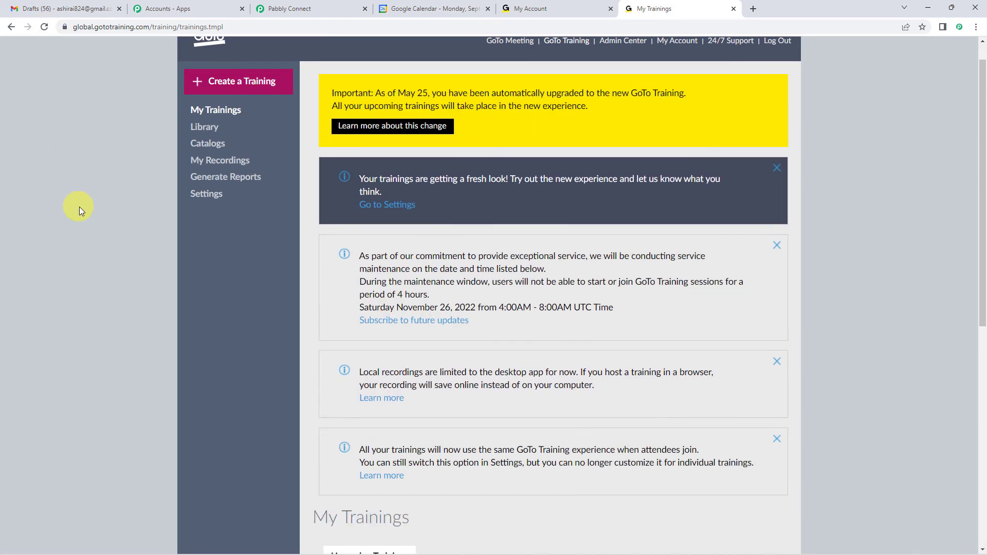
scroll(79, 206, "down", 8)
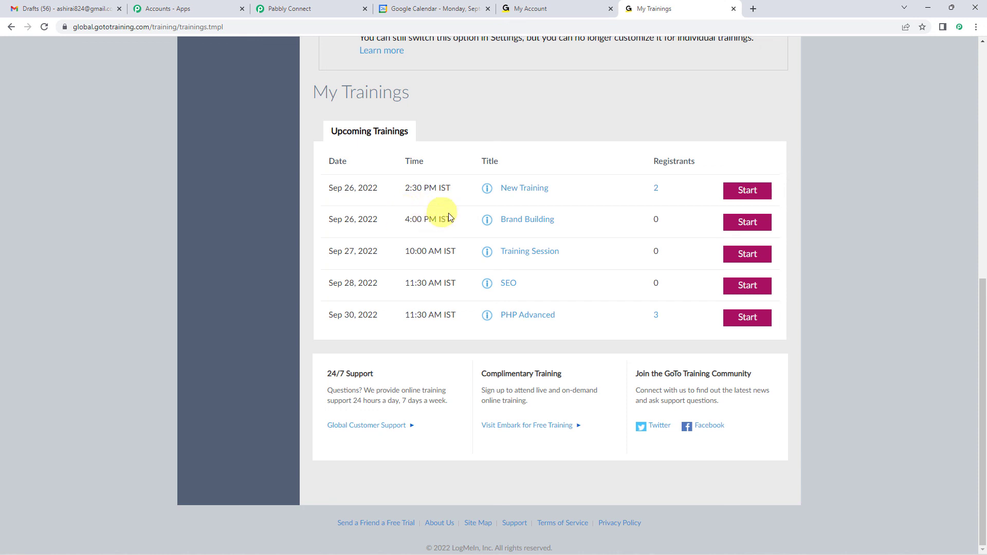
mouse_move(487, 224)
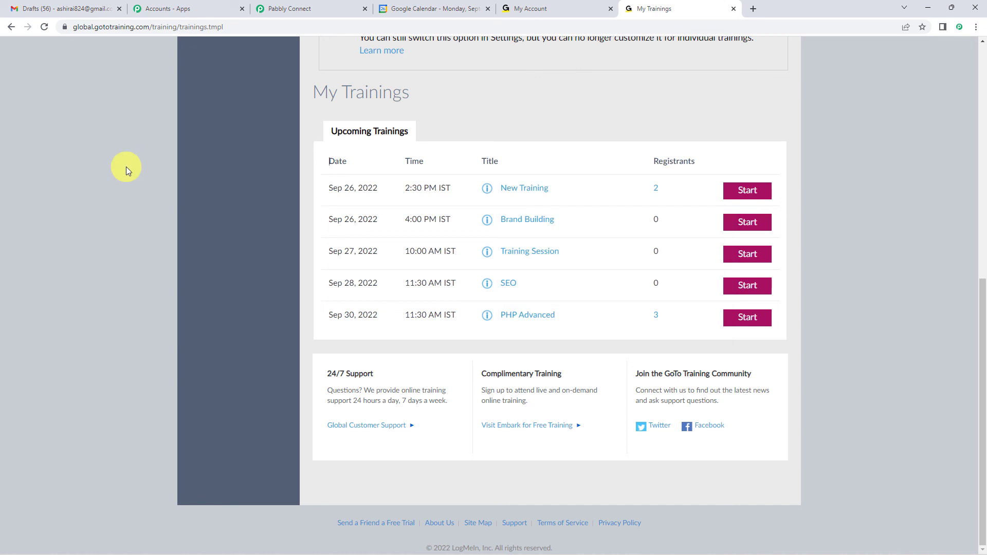
scroll(125, 165, "up", 2)
- Return to the Pabbly Connect workflow and collapse the GoToTraining action and the Google Calendar trigger
left_click(303, 8)
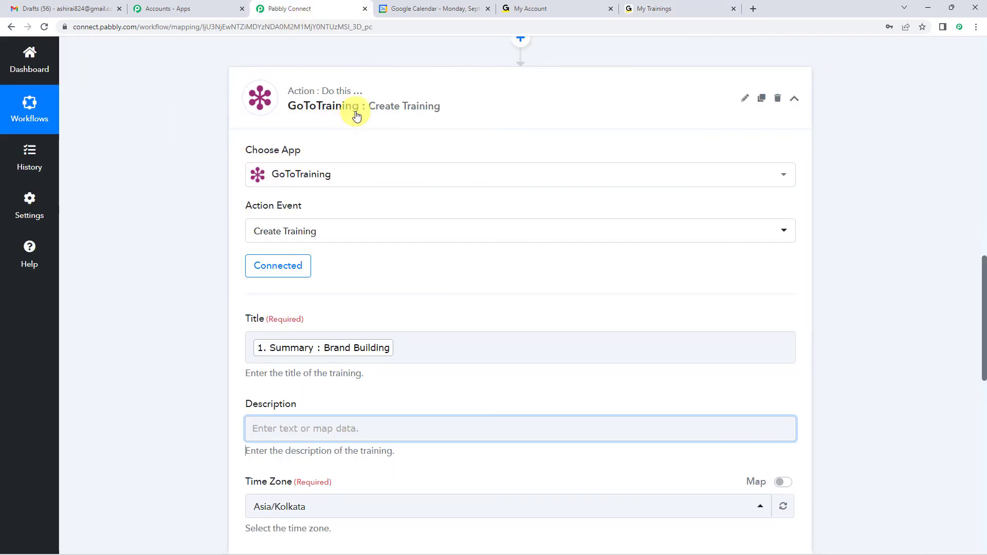
left_click(353, 108)
scroll(178, 255, "up", 10)
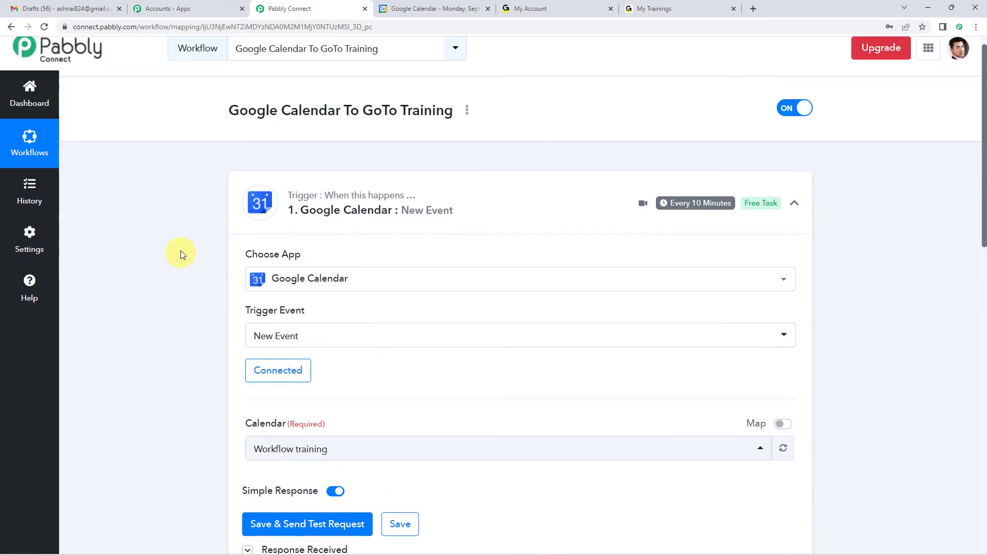
left_click(343, 232)
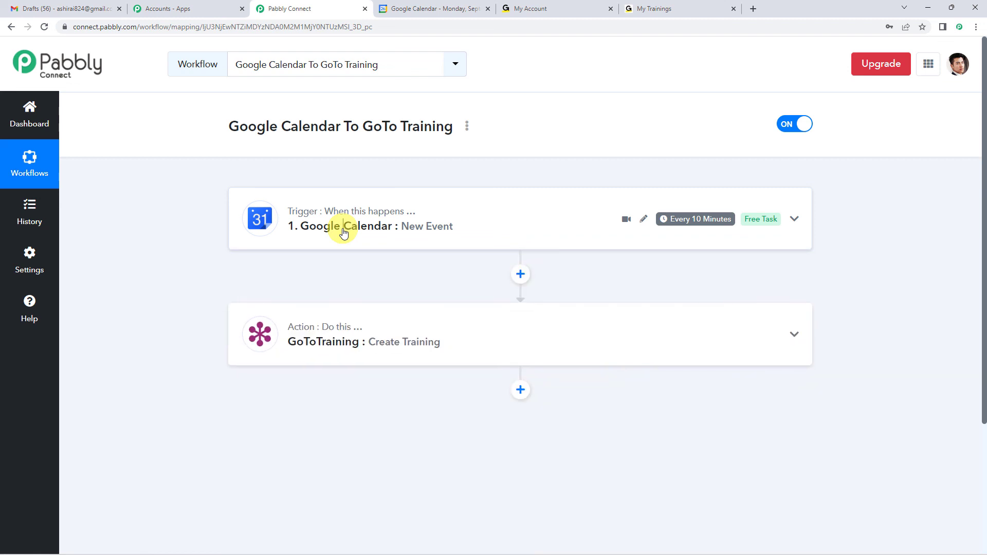